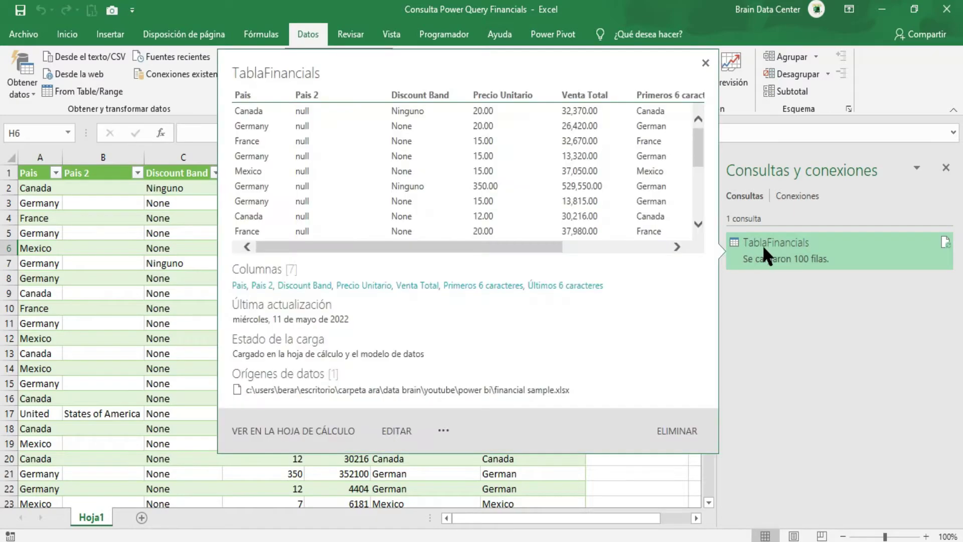
# Open the context menu of the TablaFinancials query in the Consultas y conexiones pane.
pyautogui.rightClick(763, 245)
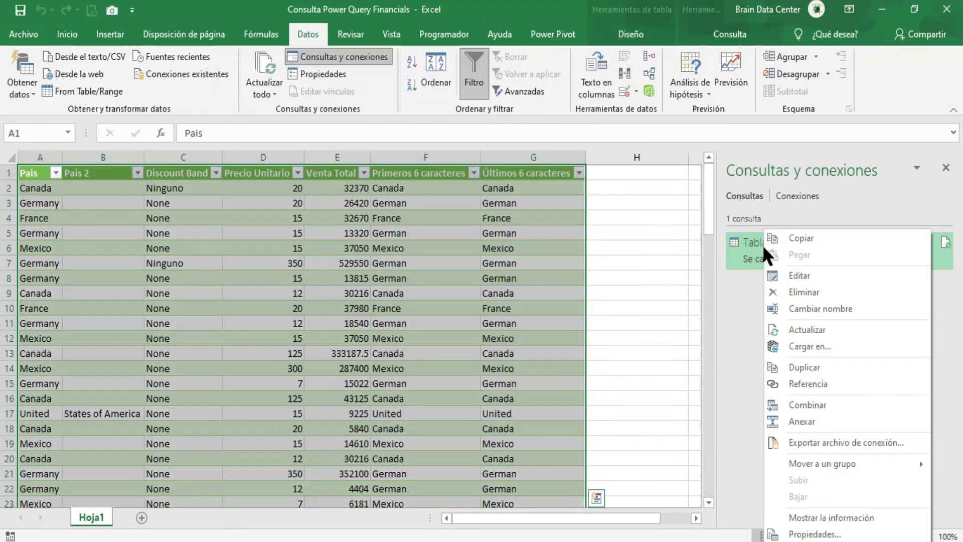
# Edit TablaFinancials in Power Query Editor and preview its 16-column Tipo cambiado step.
pyautogui.click(809, 275)
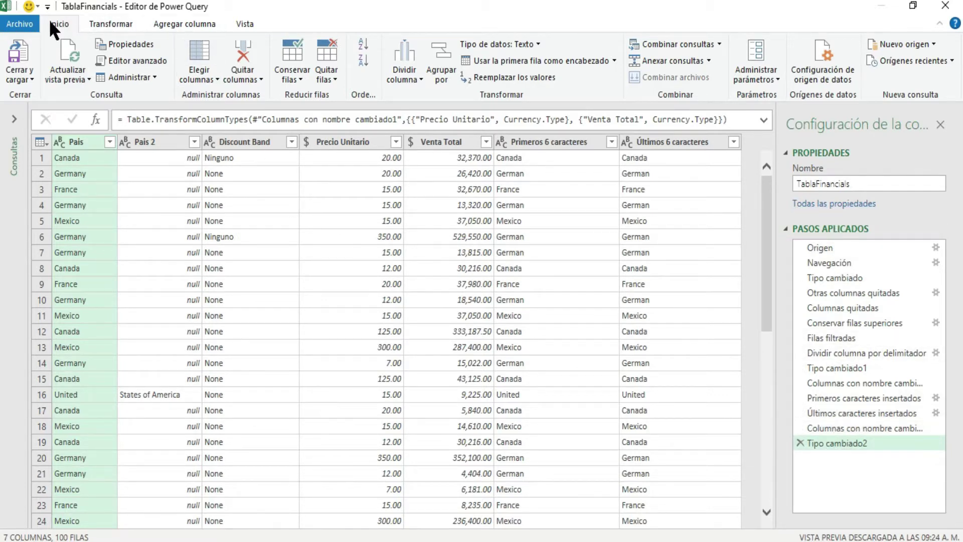
pyautogui.click(124, 30)
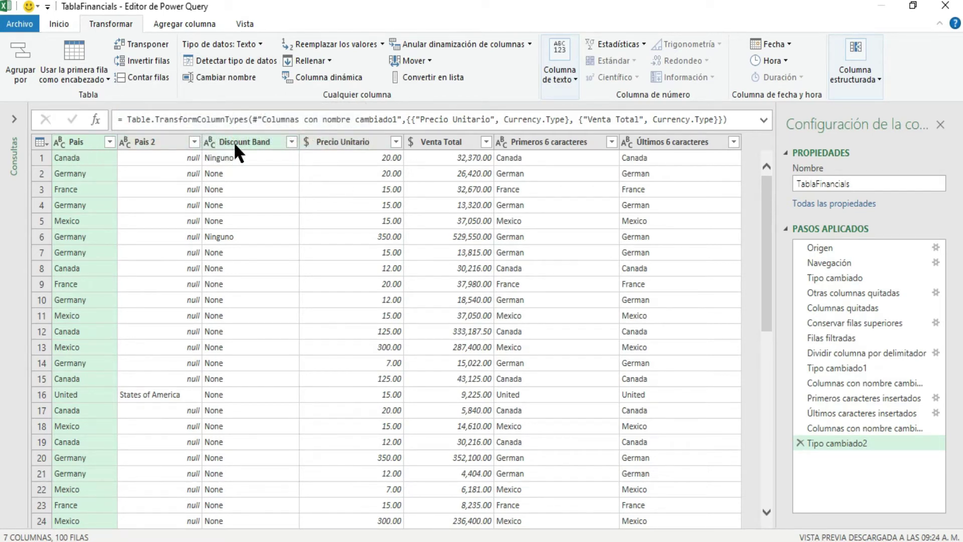
pyautogui.click(823, 277)
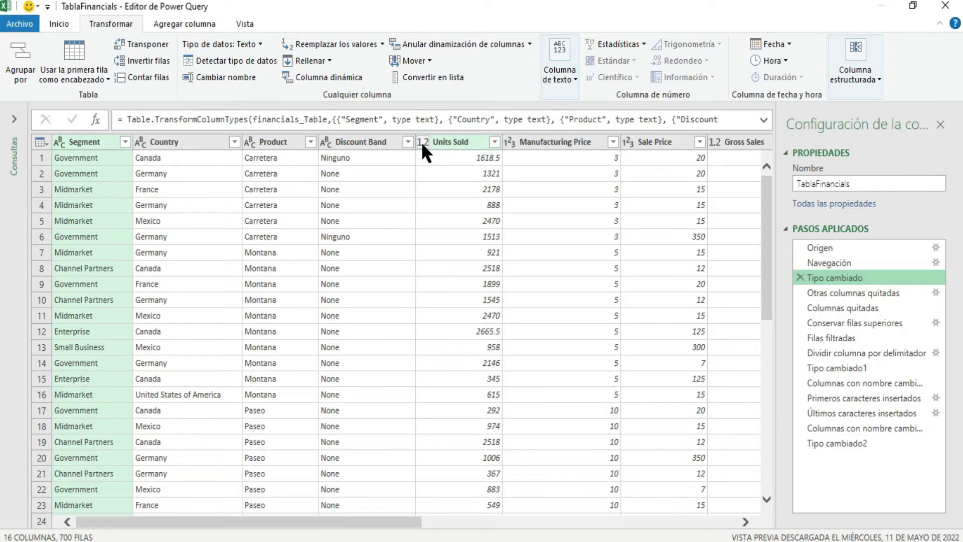
# Try detecting the Units Sold data type, cancelling the Insertar paso prompt.
pyautogui.click(449, 143)
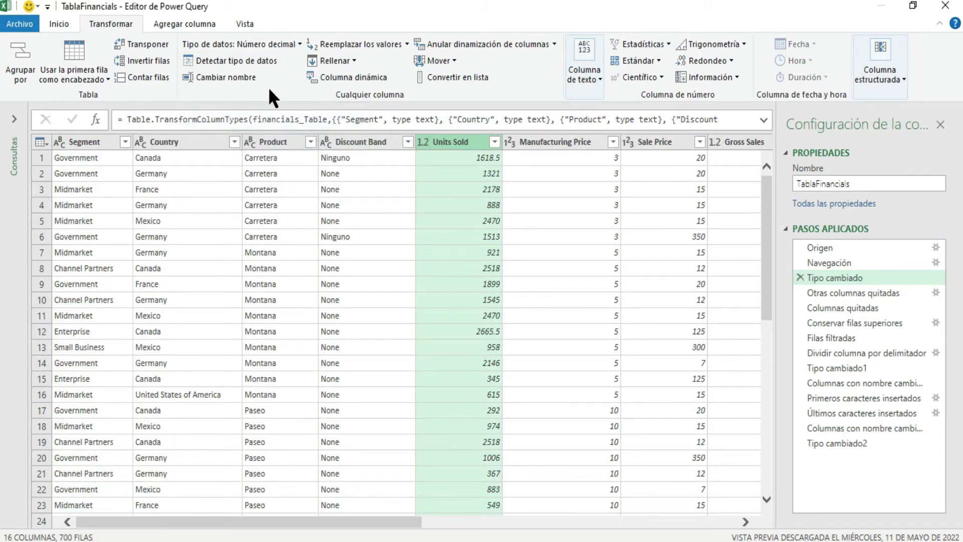
pyautogui.click(256, 64)
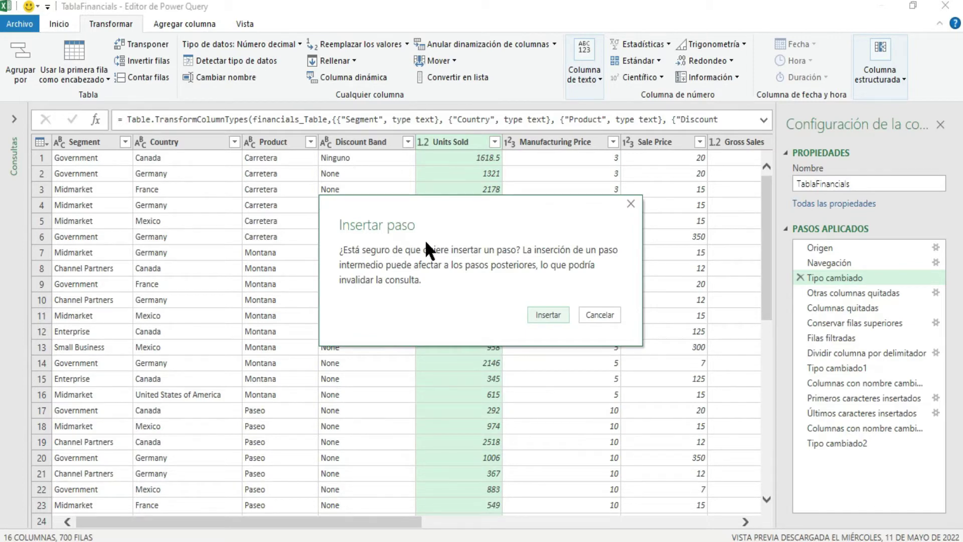
pyautogui.click(602, 315)
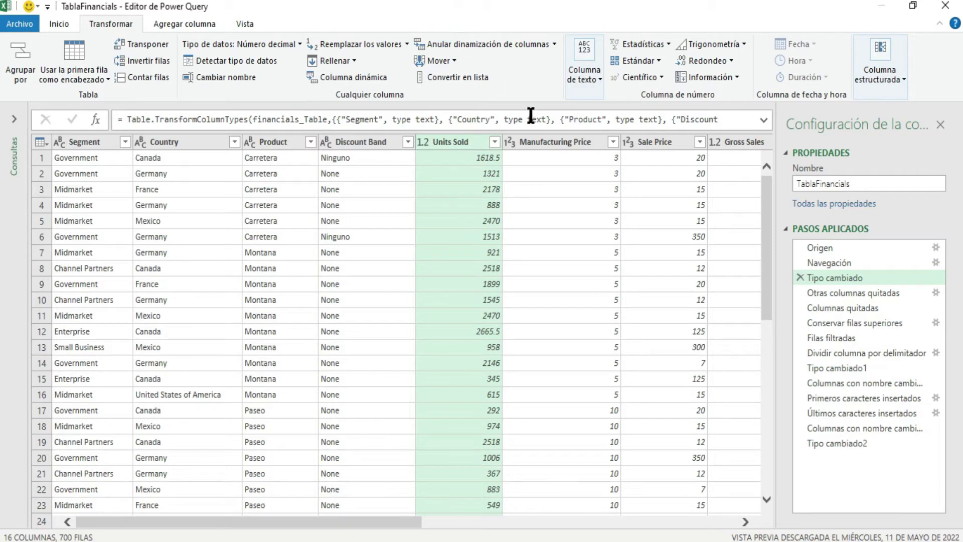
pyautogui.click(543, 185)
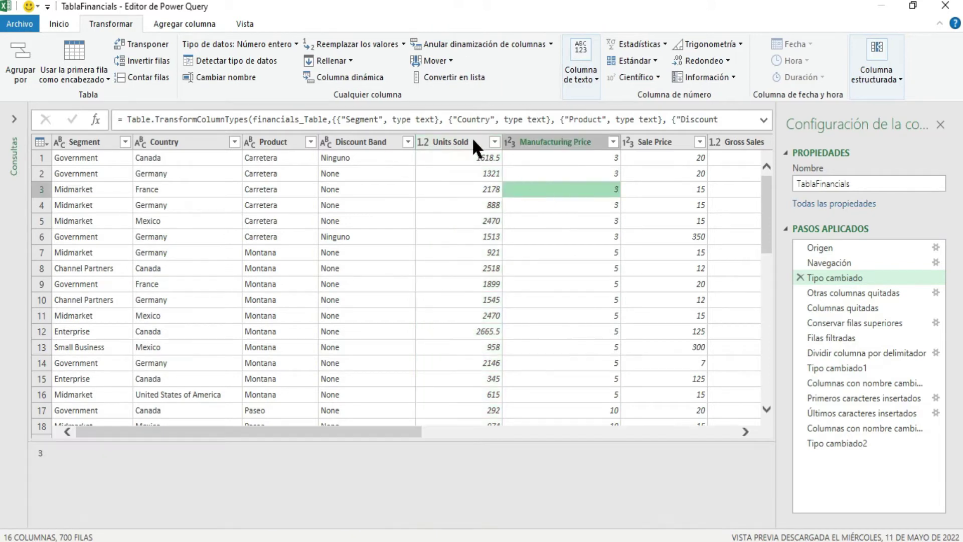
# Rename Units Sold while keeping its name, and return to the Tipo cambiado2 step.
pyautogui.click(462, 139)
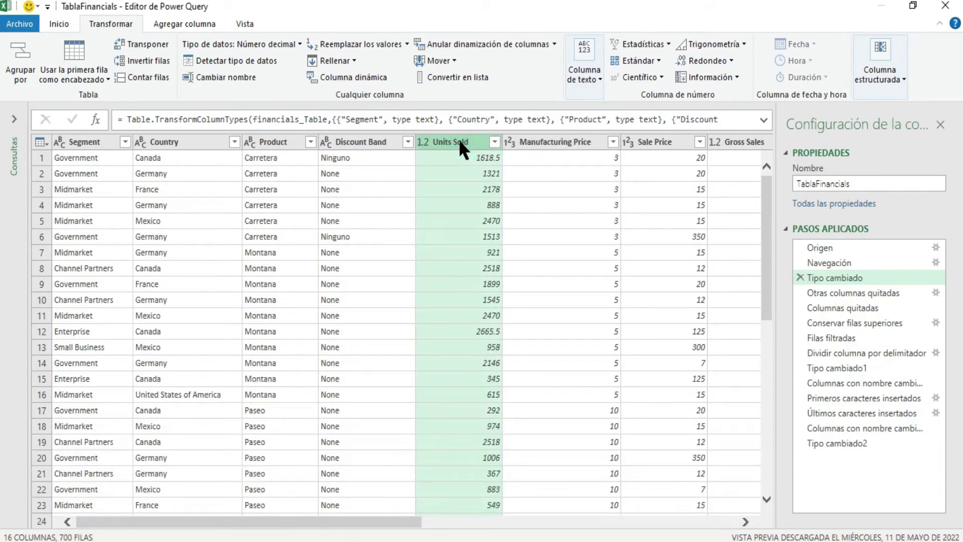
pyautogui.click(252, 77)
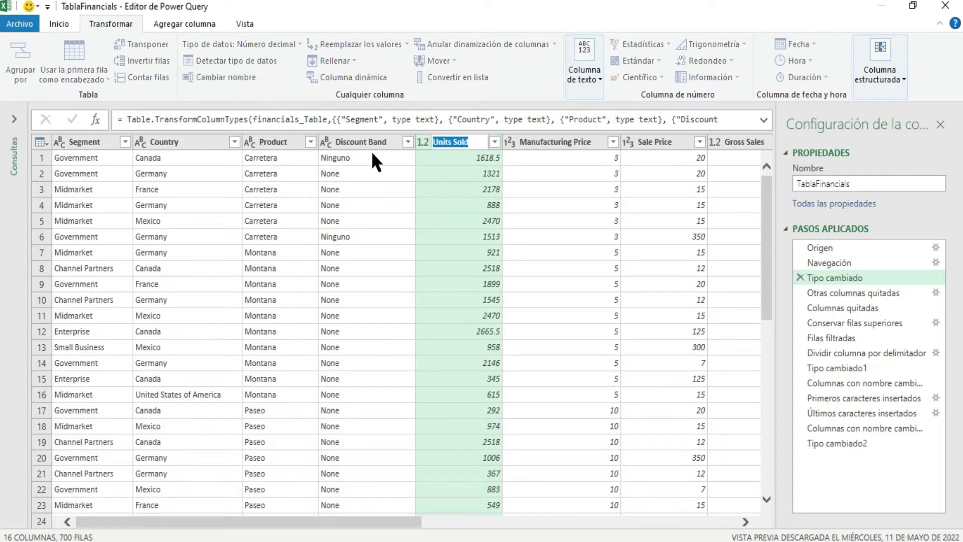
pyautogui.click(438, 138)
pyautogui.click(547, 173)
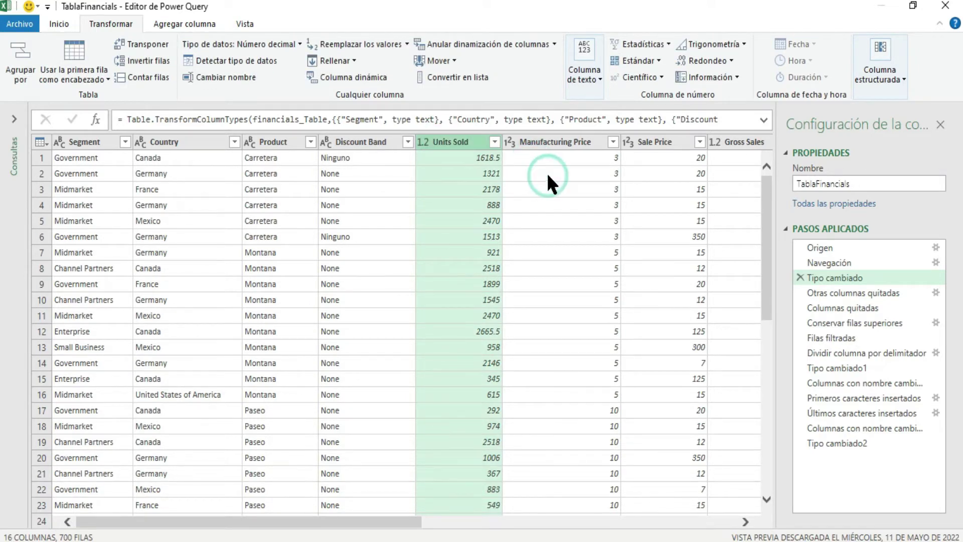
pyautogui.click(837, 442)
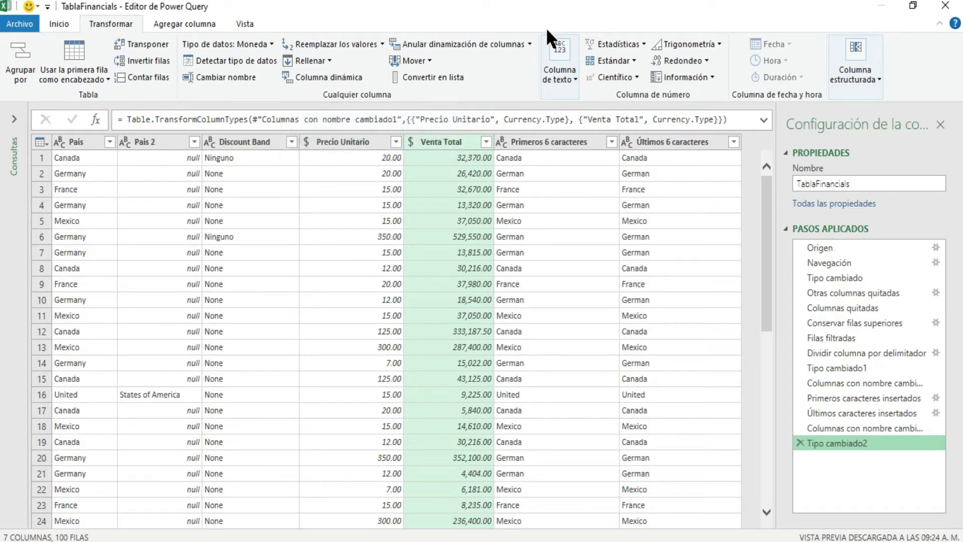
# Make the Primeros 6 caracteres values lowercase.
pyautogui.click(568, 77)
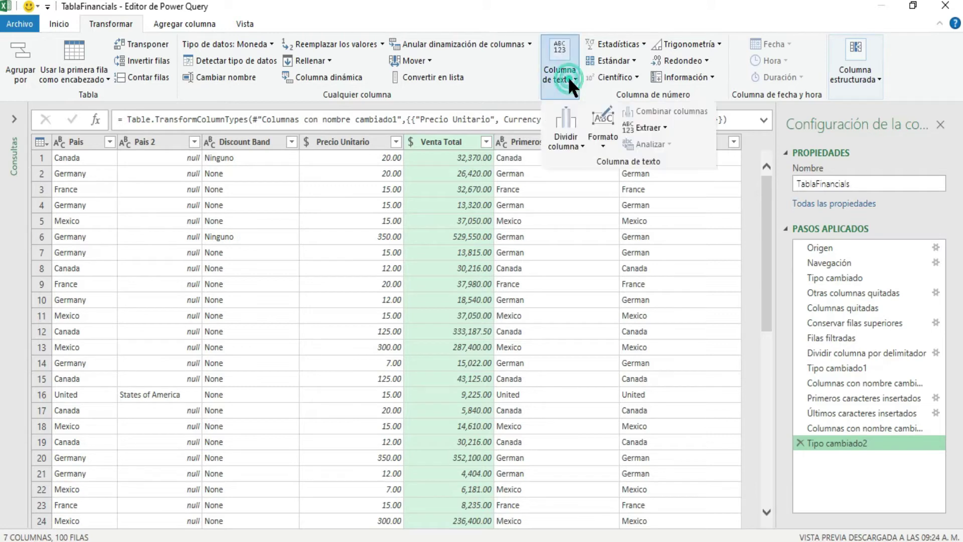
pyautogui.click(604, 147)
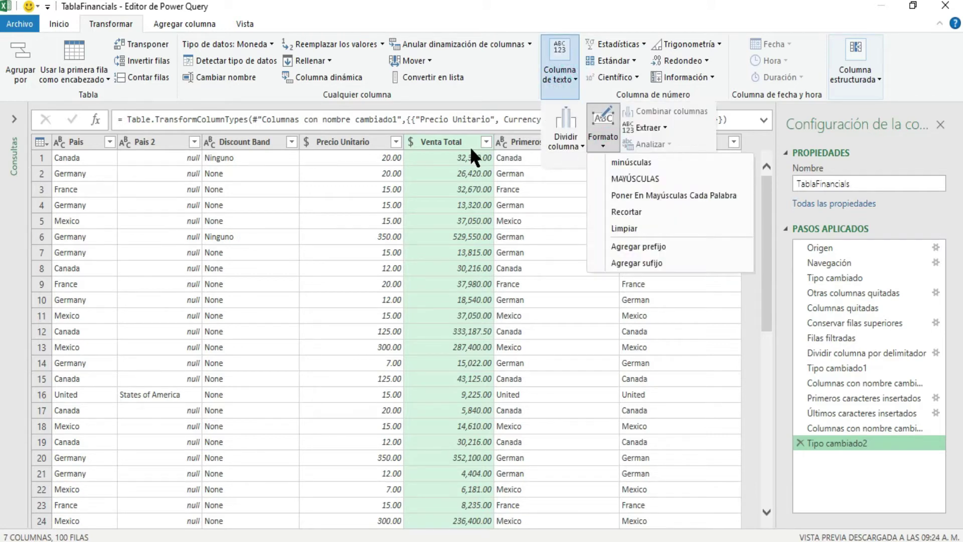
pyautogui.click(531, 174)
pyautogui.click(518, 139)
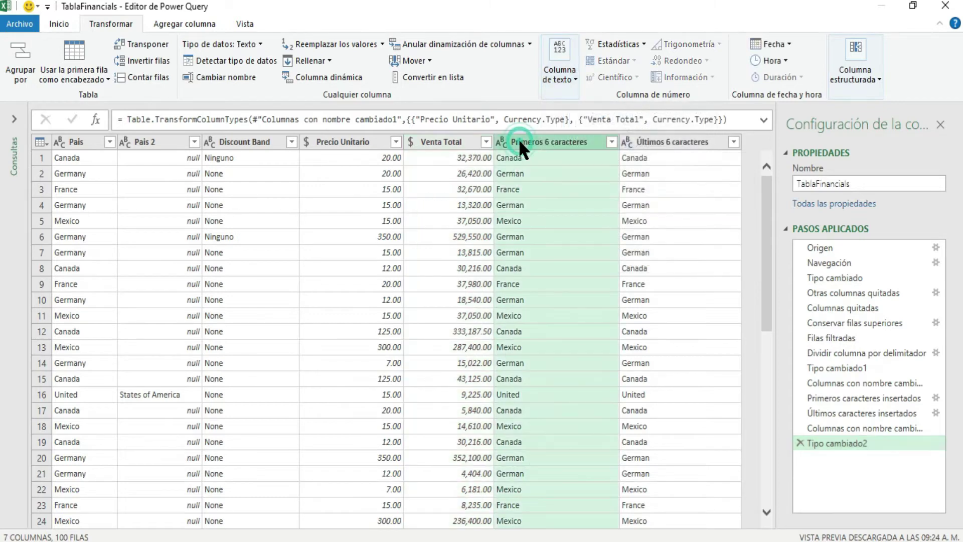
pyautogui.click(566, 77)
pyautogui.click(596, 146)
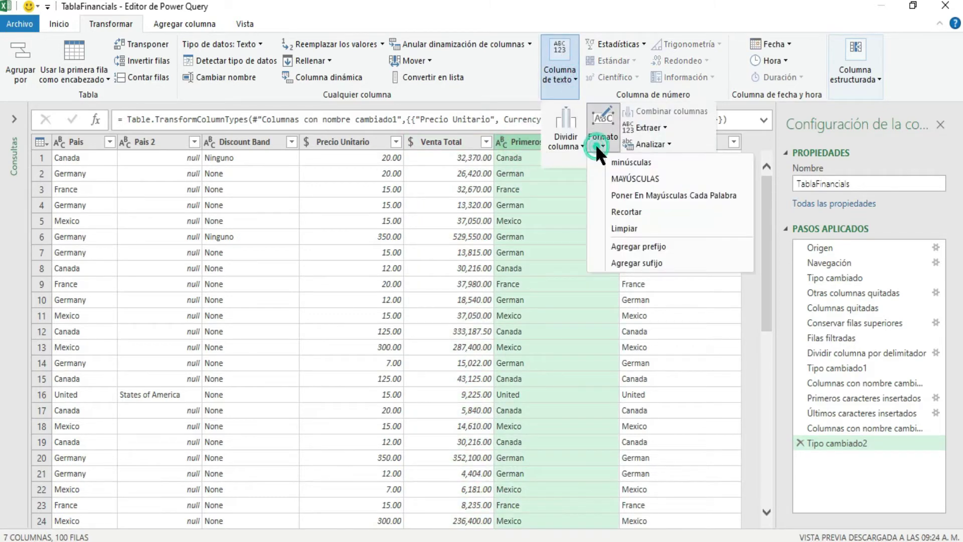
pyautogui.click(628, 161)
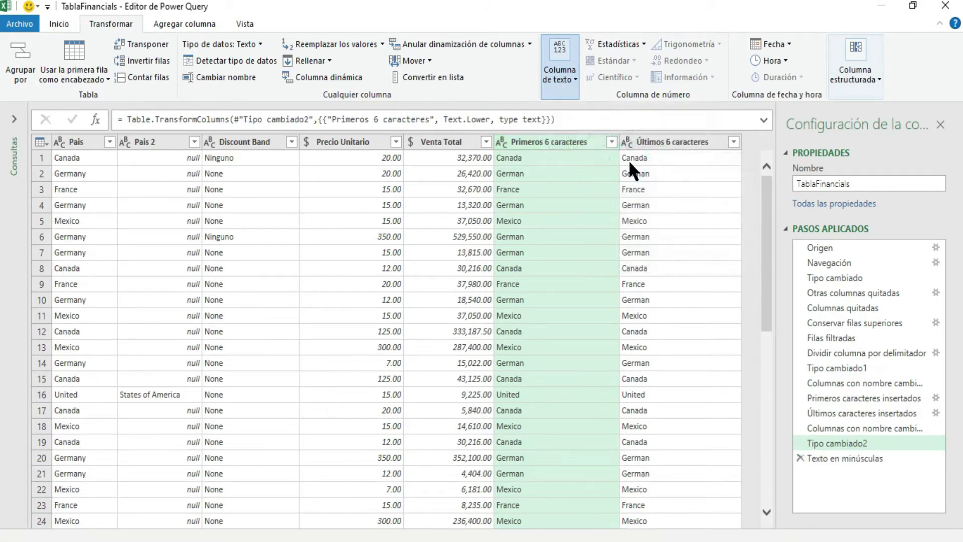
# Switch Primeros 6 caracteres to uppercase, then to Poner En Mayúsculas Cada Palabra.
pyautogui.click(573, 80)
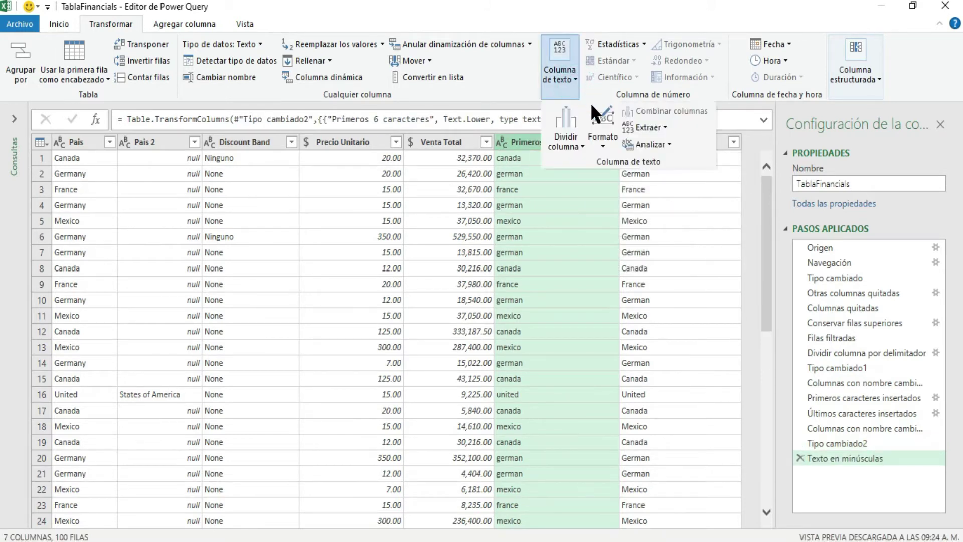
pyautogui.click(601, 142)
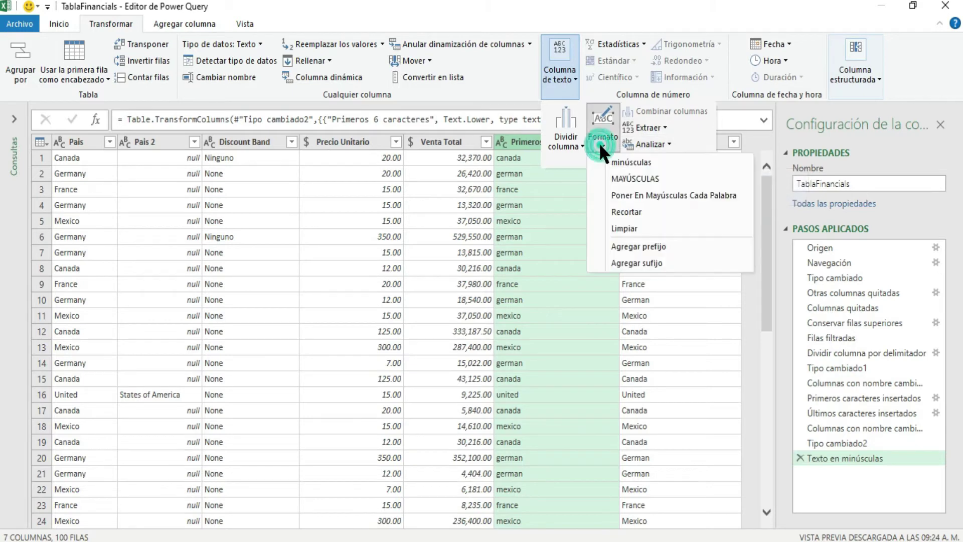
pyautogui.click(643, 179)
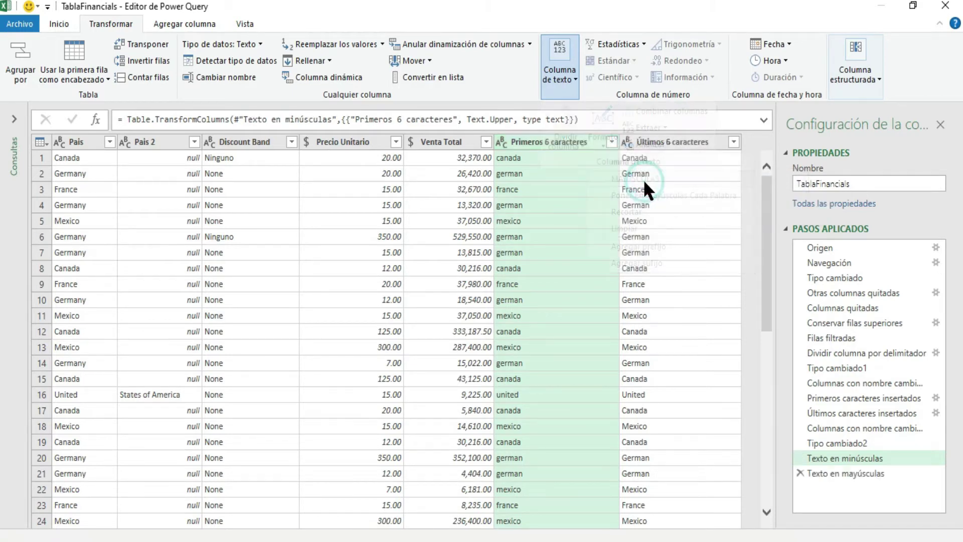
pyautogui.click(572, 79)
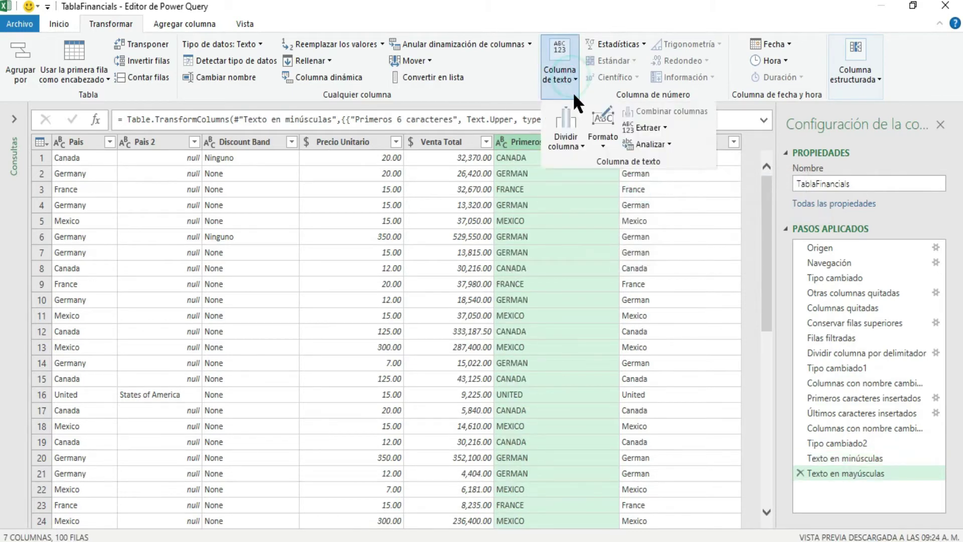
pyautogui.click(604, 147)
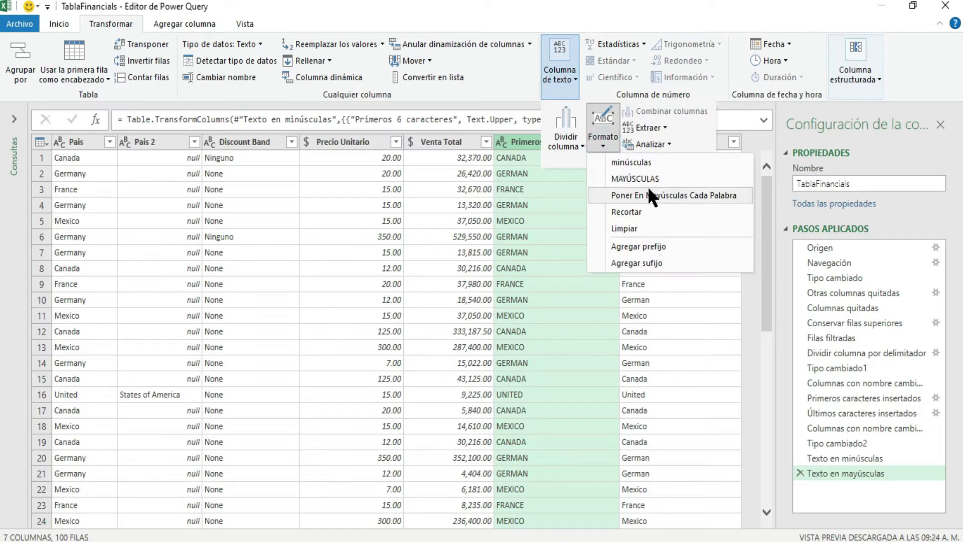
pyautogui.click(688, 197)
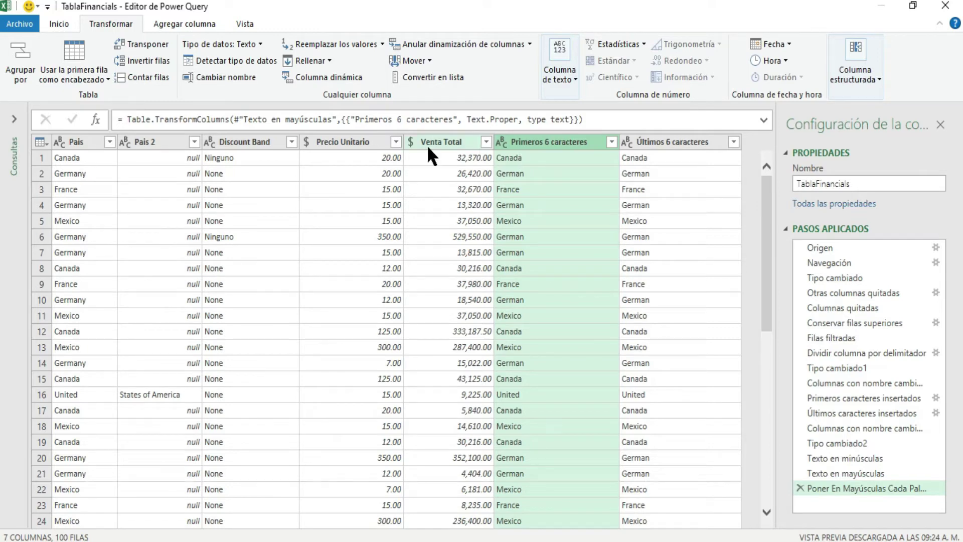
pyautogui.click(574, 78)
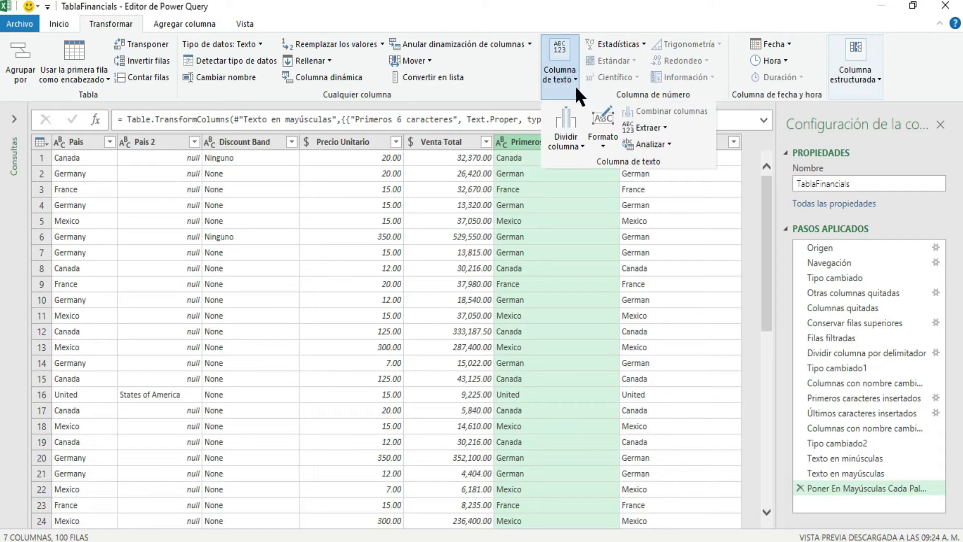
pyautogui.click(662, 126)
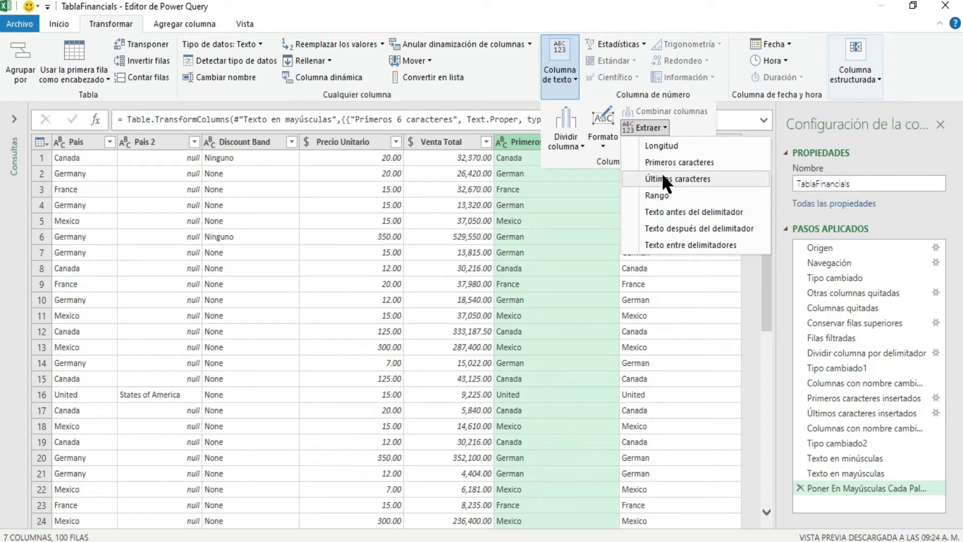
pyautogui.click(444, 18)
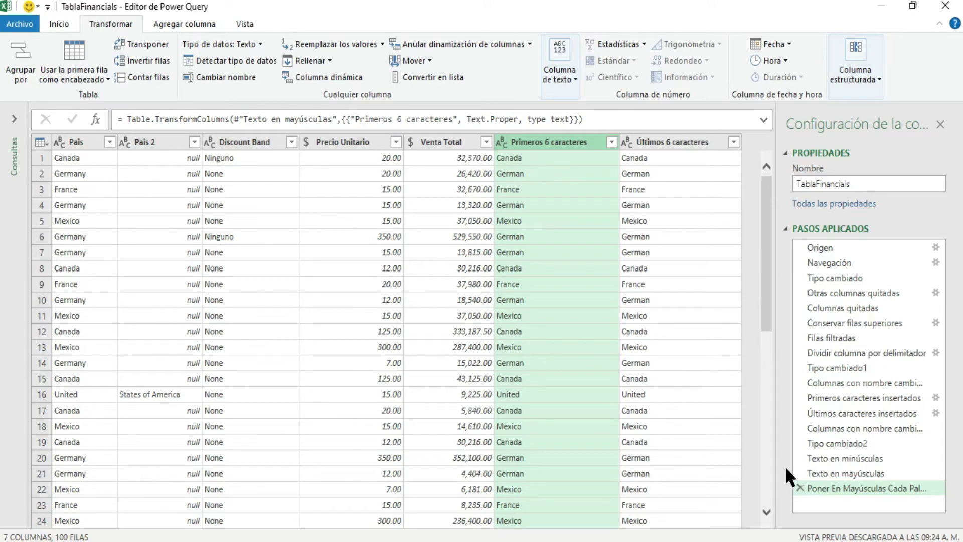
# Delete the capitalize, uppercase and lowercase steps from Pasos aplicados.
pyautogui.click(800, 488)
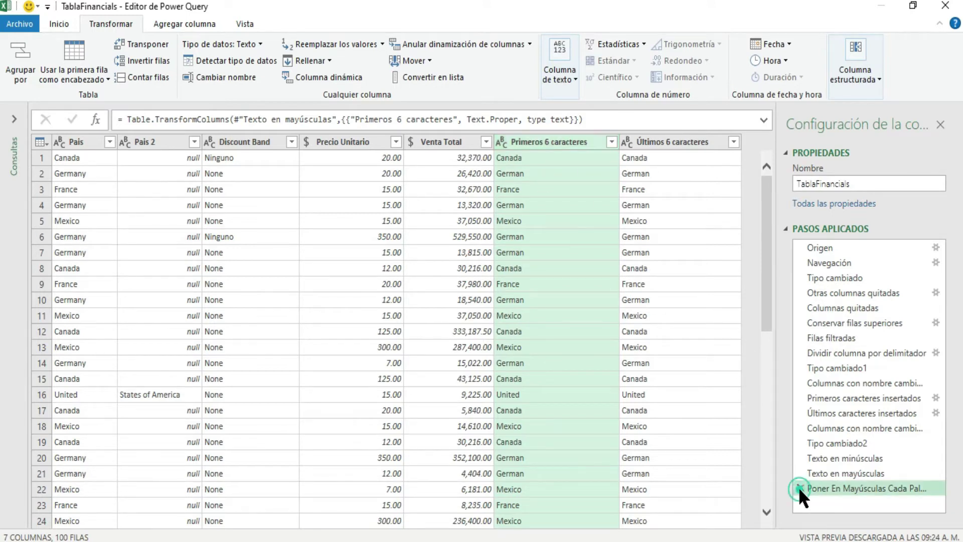
pyautogui.click(799, 474)
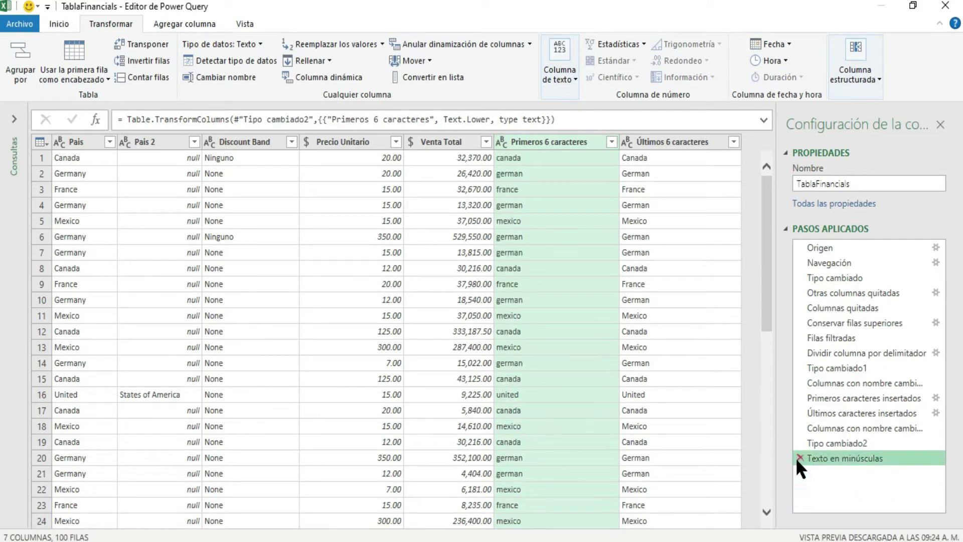
pyautogui.click(800, 458)
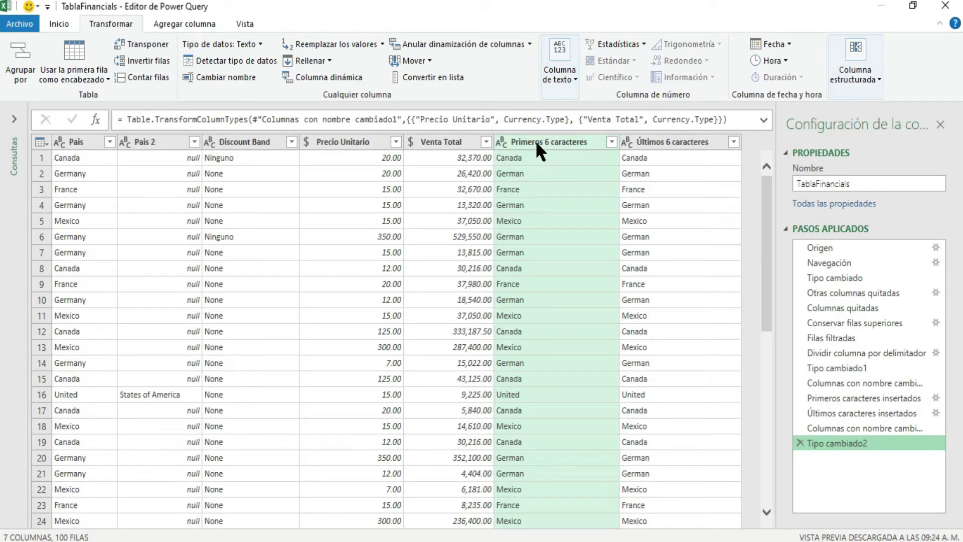
# Keep only the first 3 characters of Primeros 6 caracteres (Extraer > Primeros caracteres).
pyautogui.click(559, 79)
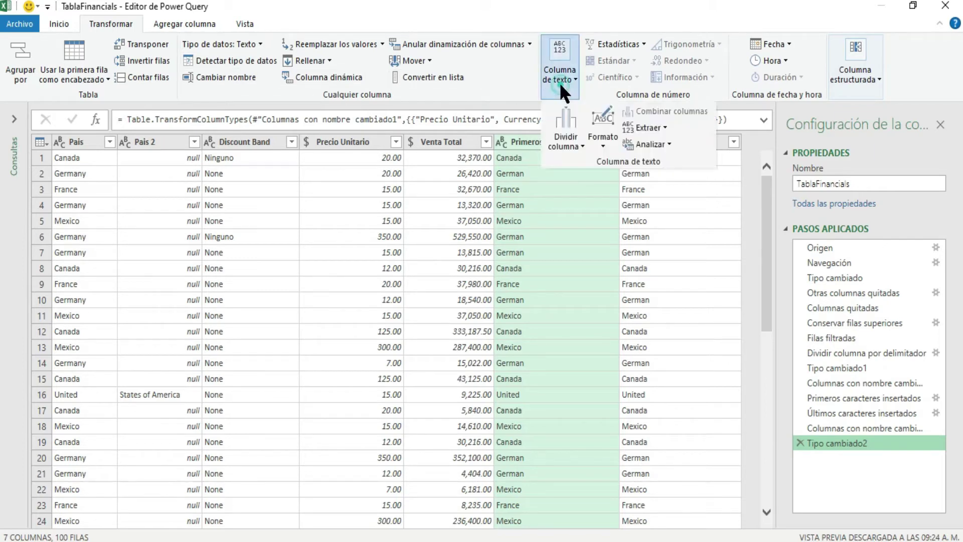
pyautogui.click(661, 128)
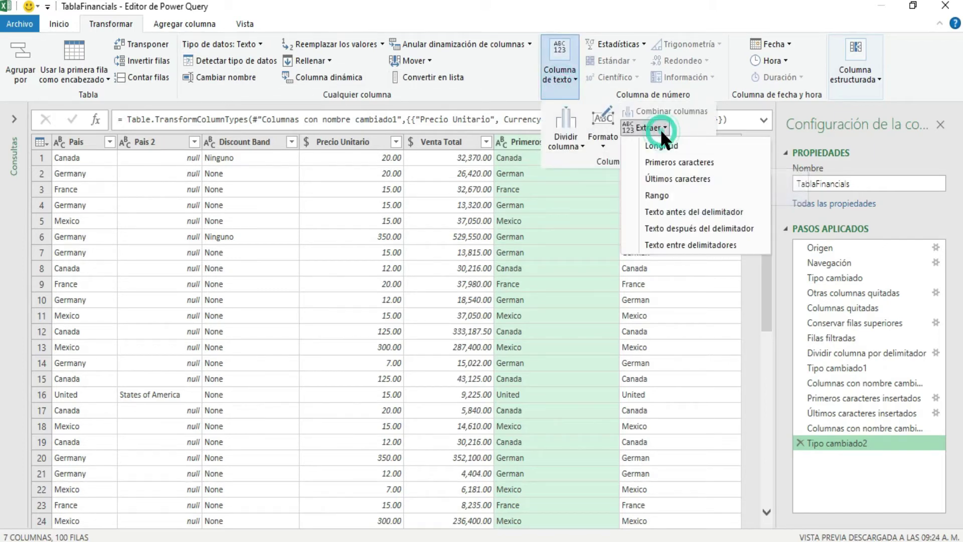
pyautogui.click(677, 162)
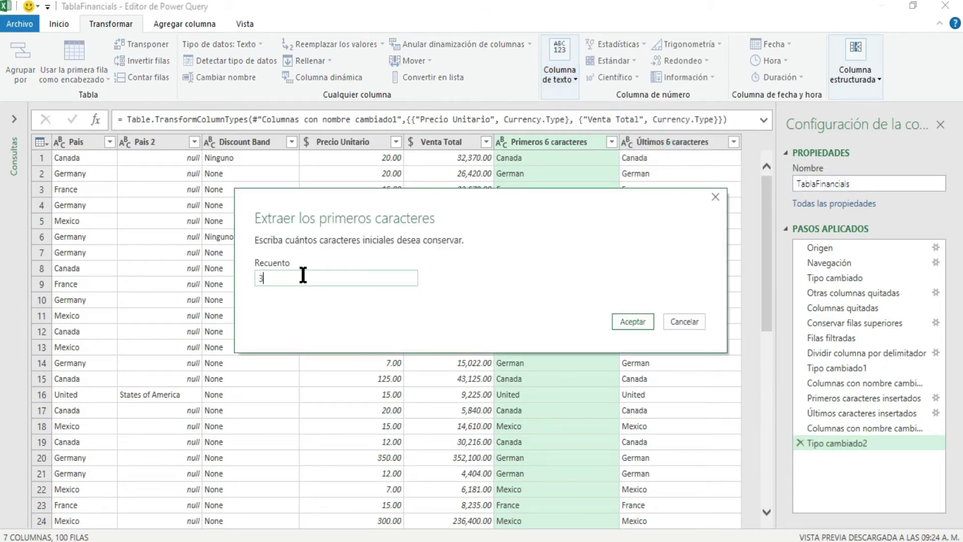
pyautogui.write('3')
pyautogui.click(634, 318)
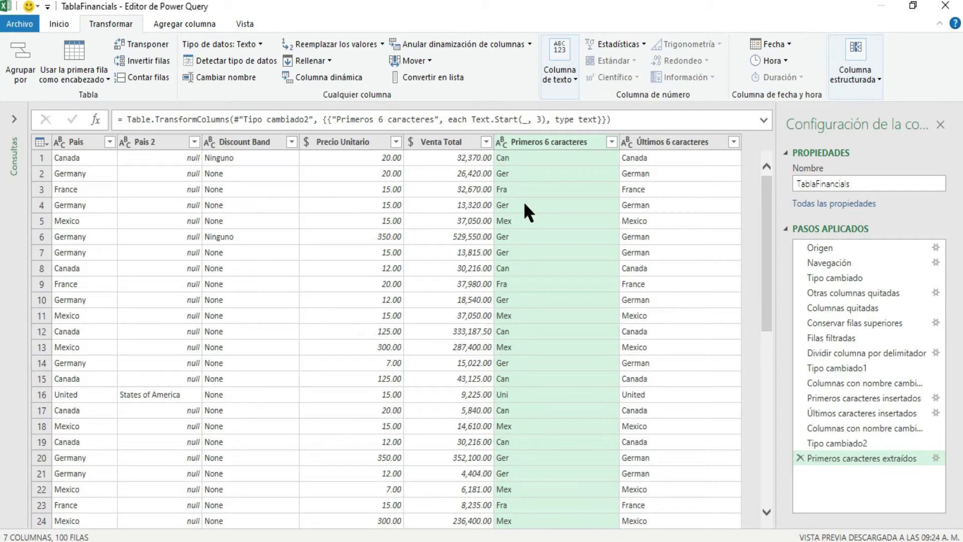
# Look at the Agregar columna extraction options, then go back to Transformar.
pyautogui.click(168, 20)
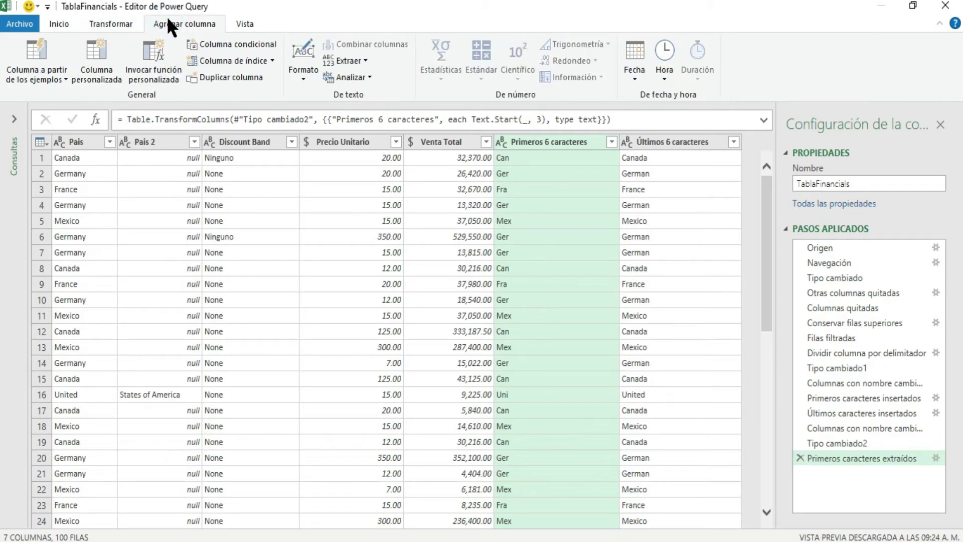
pyautogui.click(368, 62)
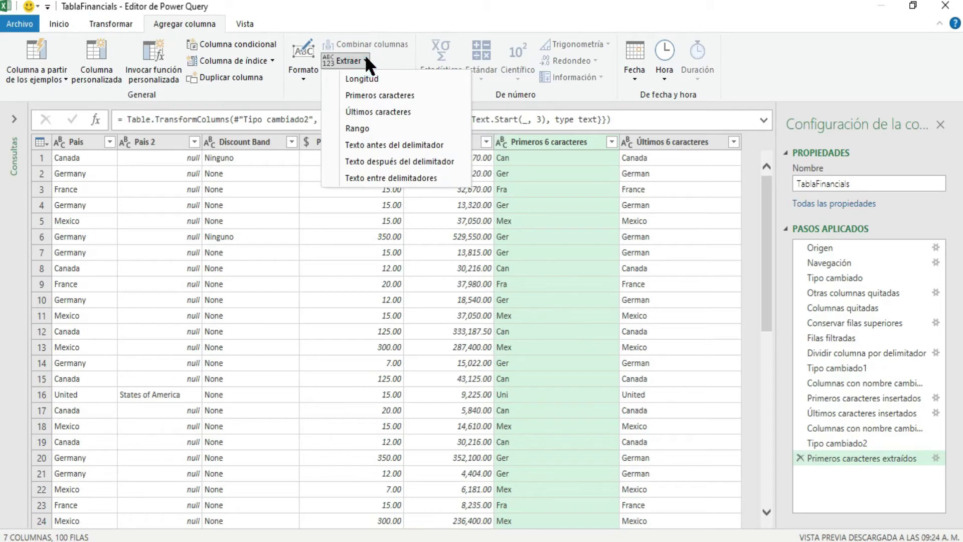
pyautogui.click(348, 8)
pyautogui.click(121, 26)
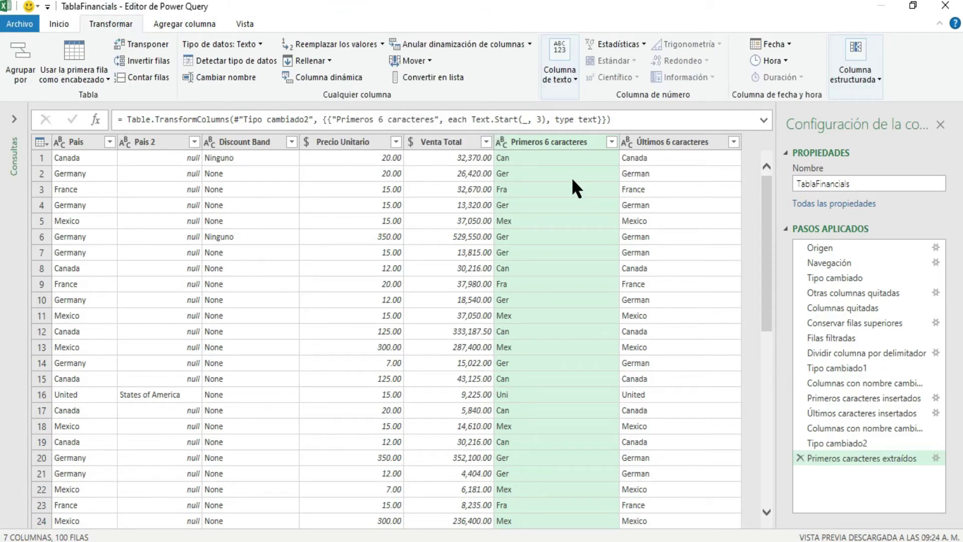
# Remove the Primeros caracteres extraídos step and select the Venta Total column.
pyautogui.click(800, 457)
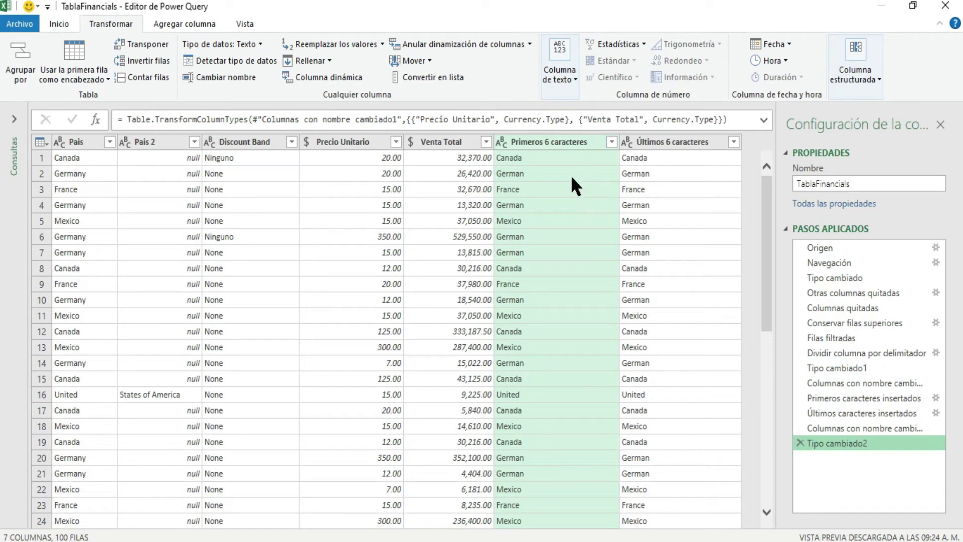
pyautogui.click(570, 79)
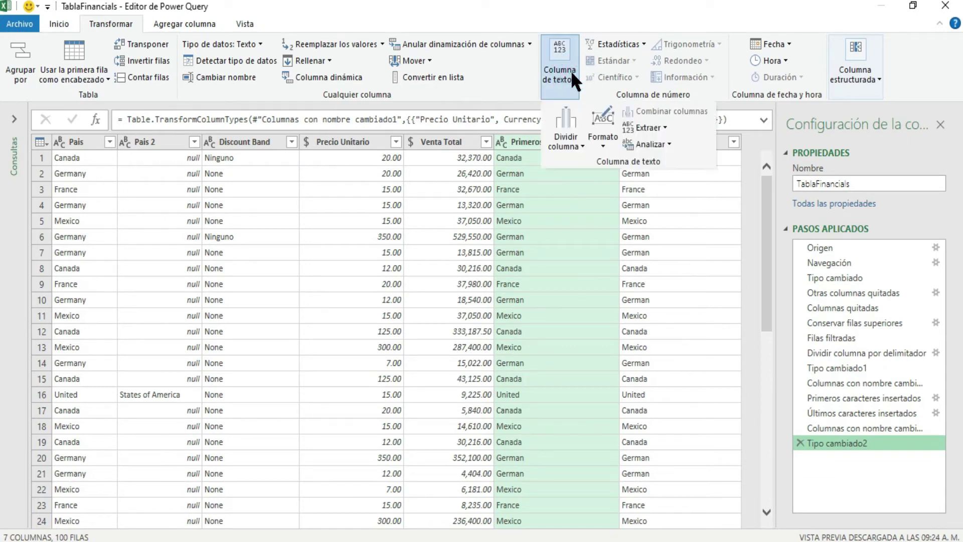
pyautogui.click(627, 8)
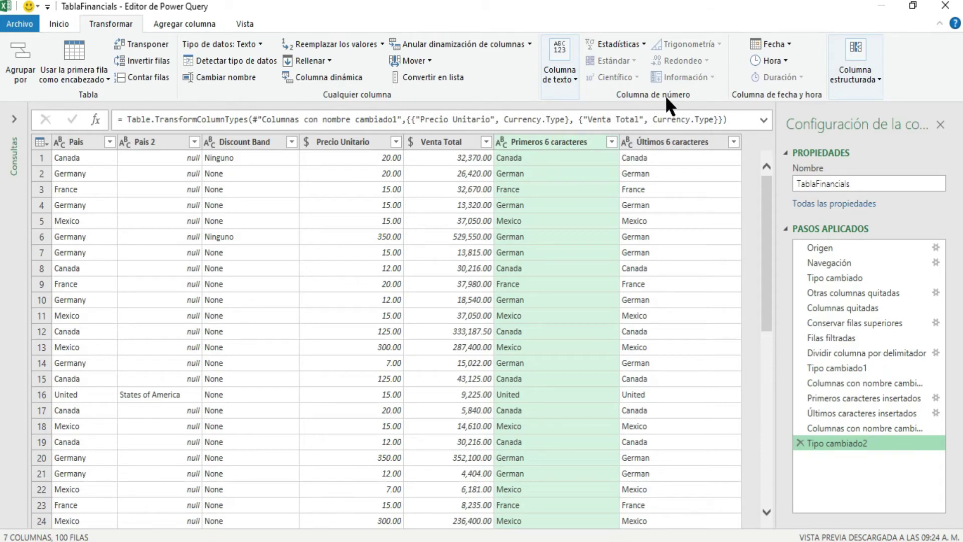
pyautogui.click(444, 140)
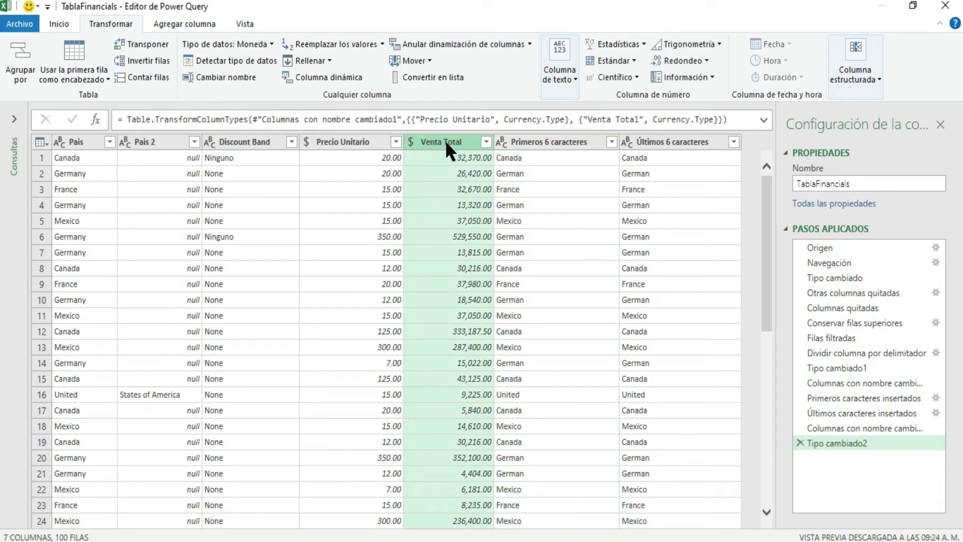
# Compute the Venta Total sum (15796951) with Estadísticas > Suma.
pyautogui.click(638, 45)
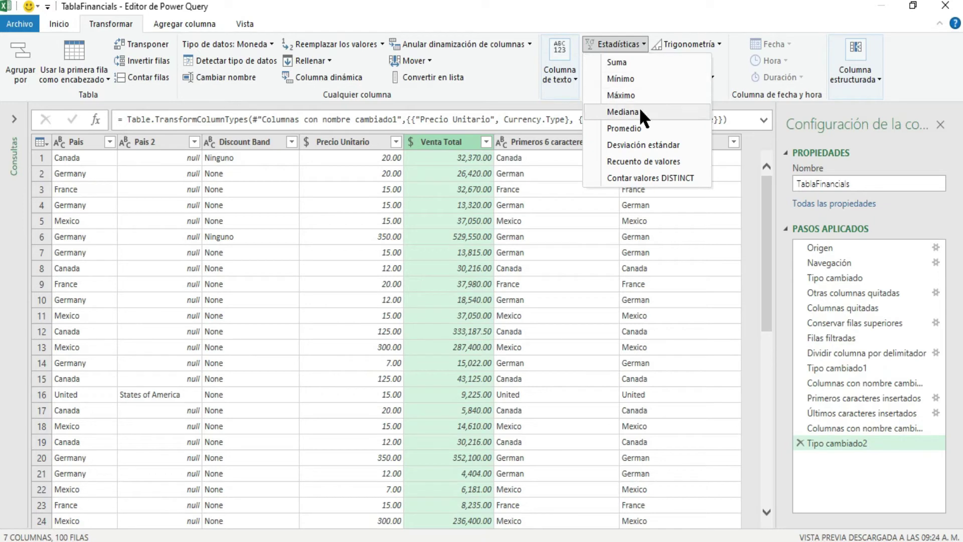
pyautogui.click(621, 43)
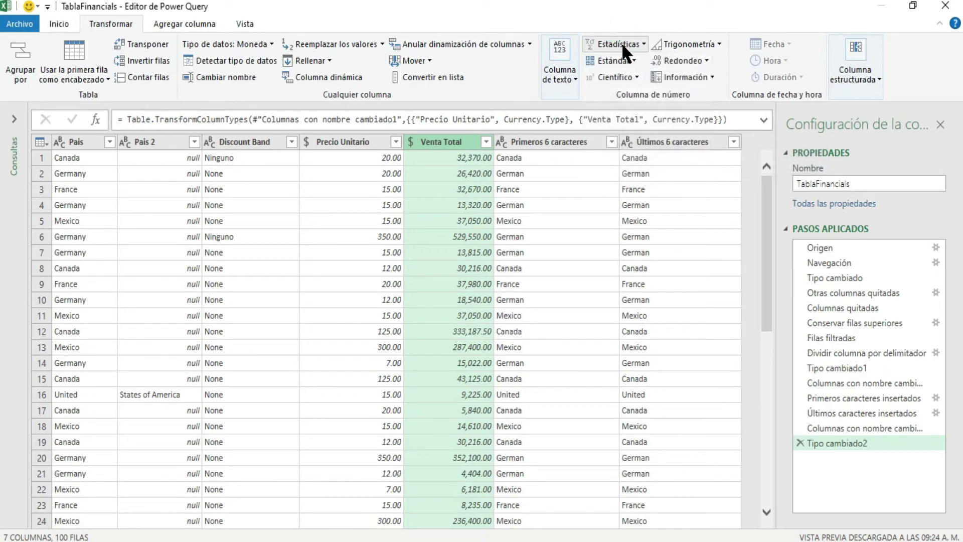
pyautogui.click(637, 44)
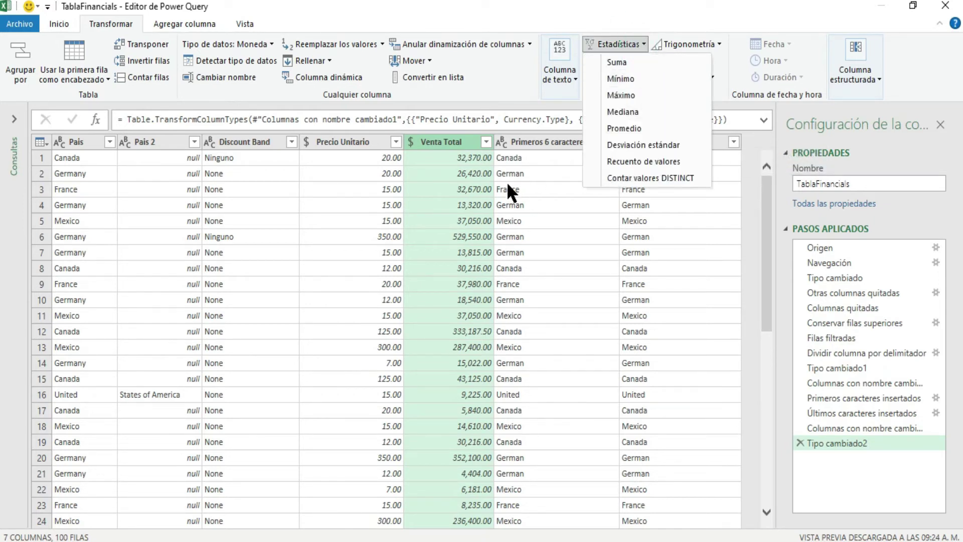
pyautogui.click(616, 63)
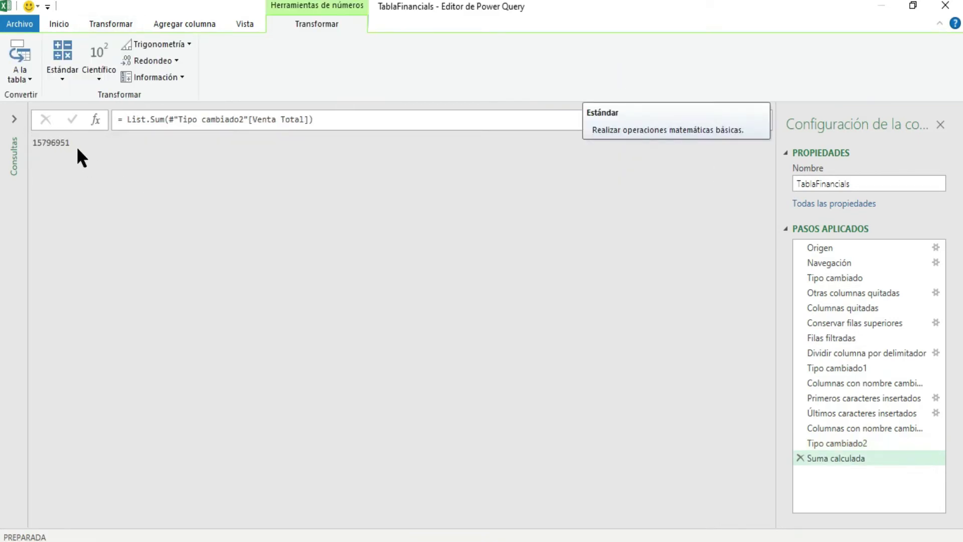
pyautogui.click(116, 23)
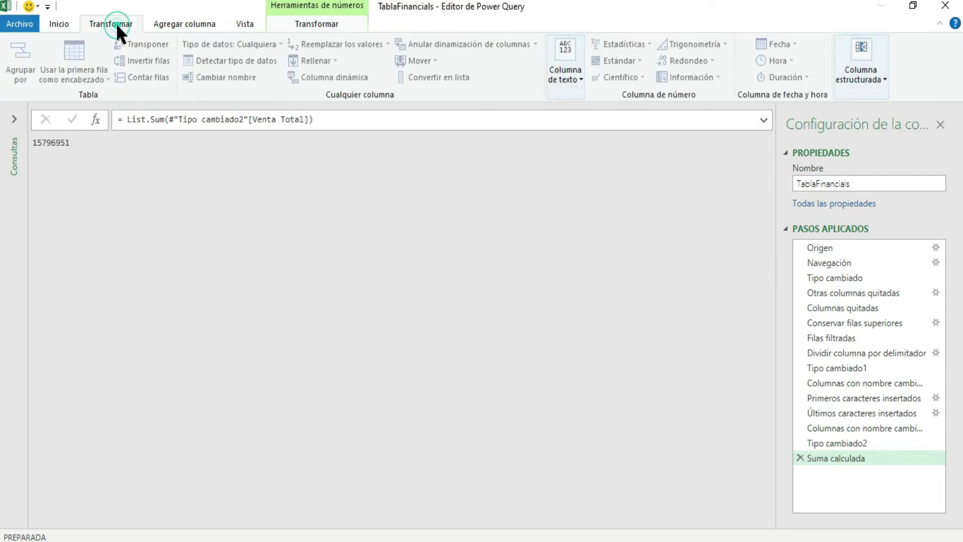
# Remove the sum step, compute the Venta Total average (157969.51), then delete that too.
pyautogui.click(801, 458)
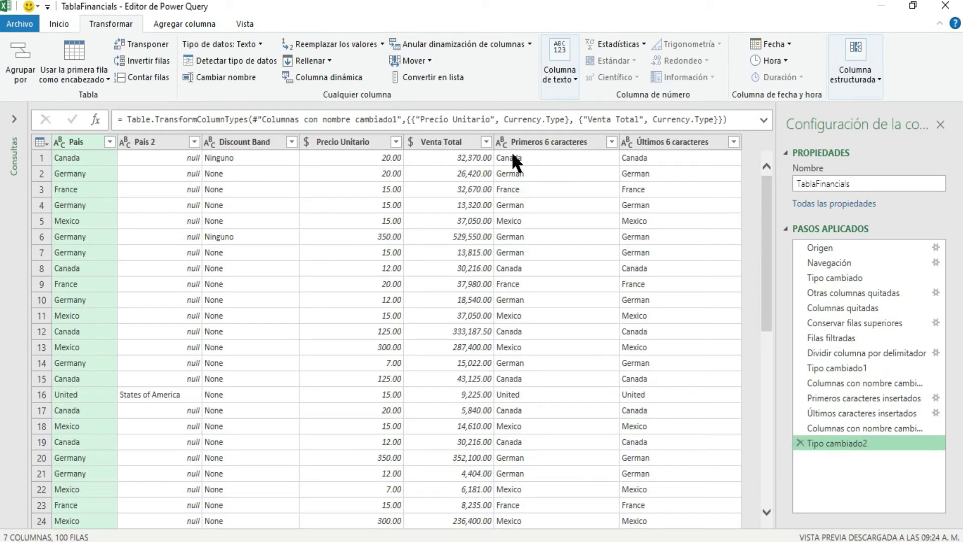
pyautogui.click(454, 142)
pyautogui.click(569, 75)
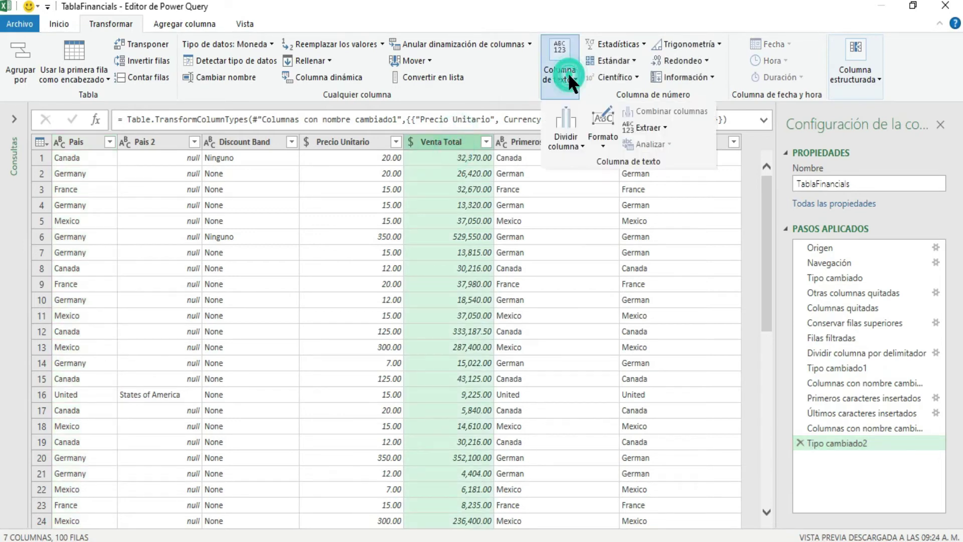
pyautogui.click(634, 43)
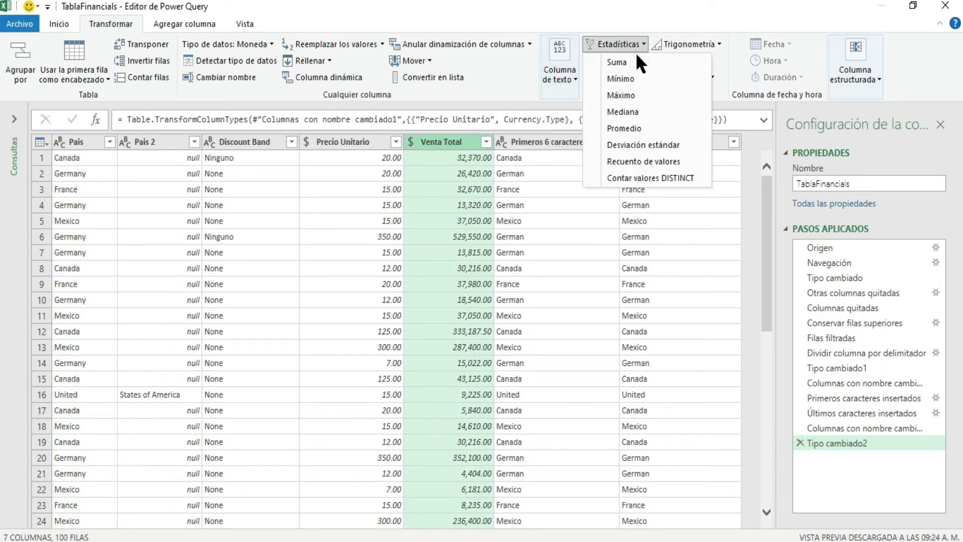
pyautogui.click(624, 128)
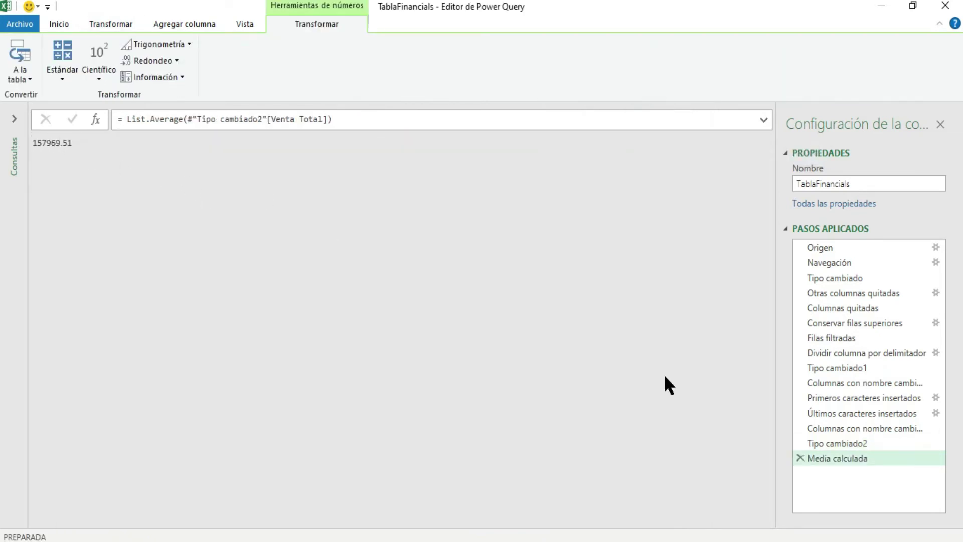
pyautogui.click(800, 457)
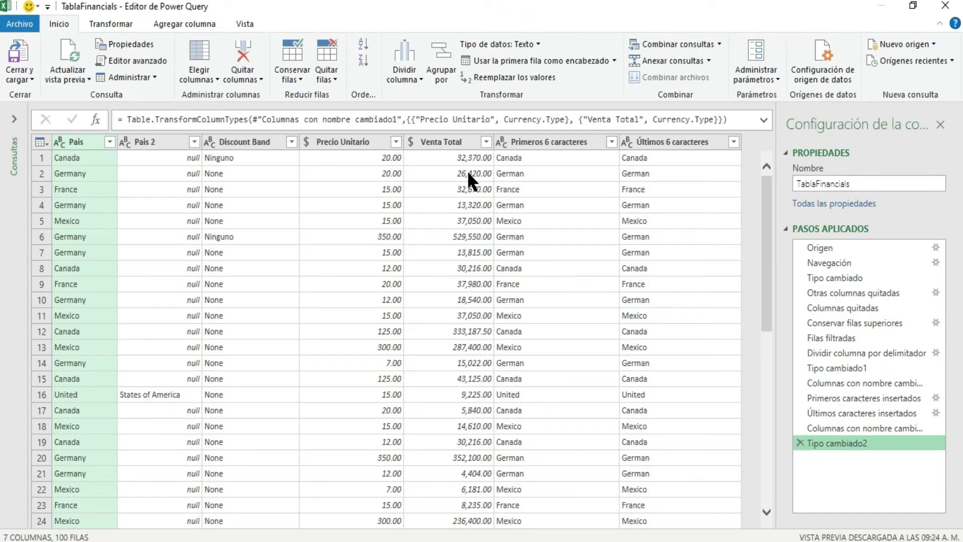
# Add 10 to every Venta Total value with Estándar > Agregar.
pyautogui.click(463, 144)
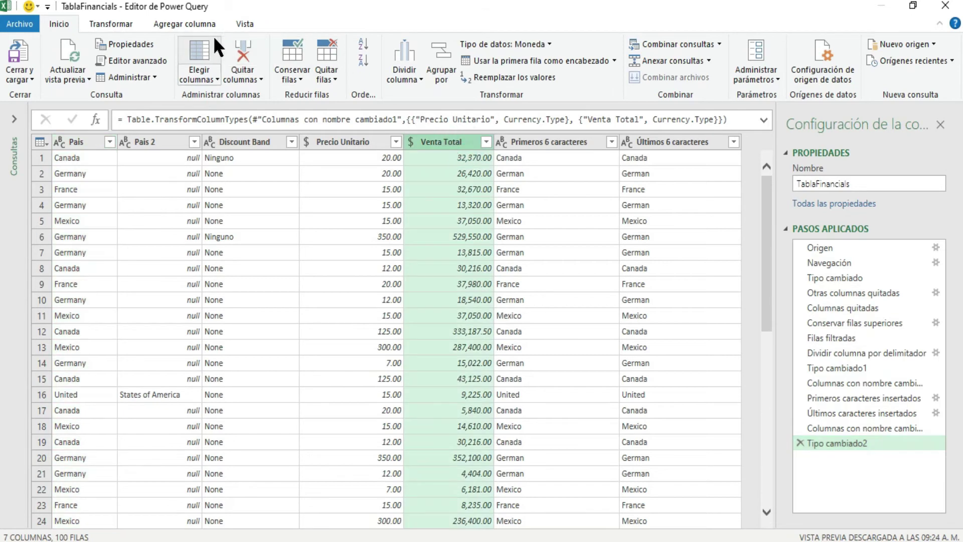
pyautogui.scroll(-1, 213, 35)
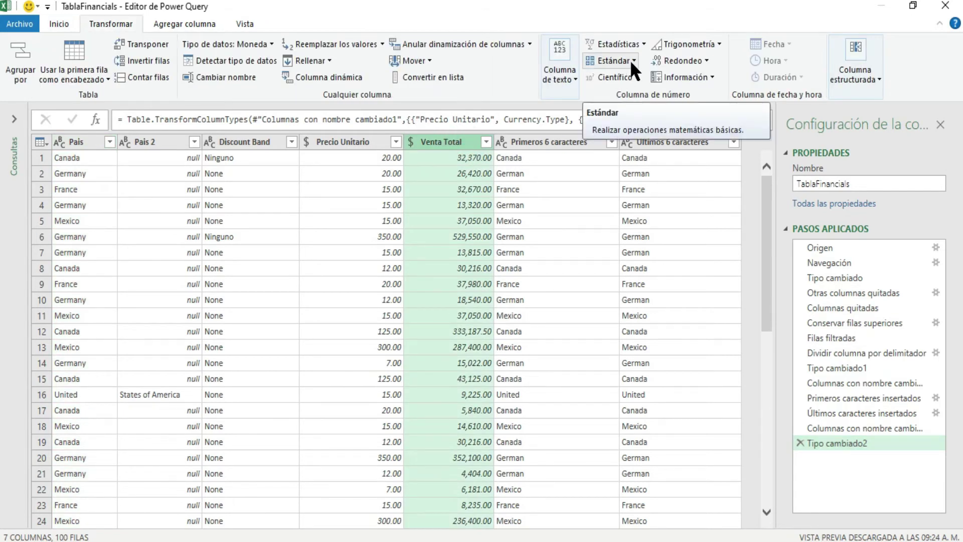
pyautogui.click(630, 59)
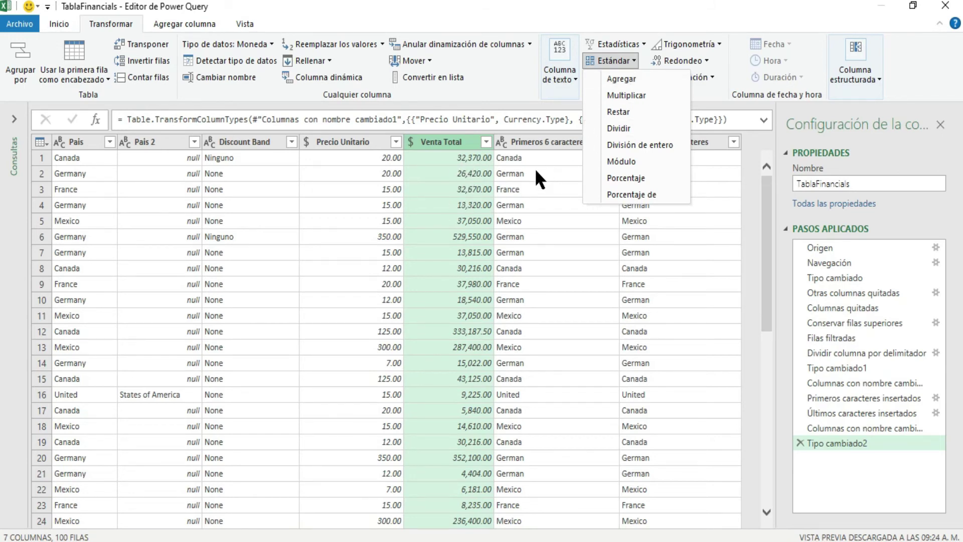
pyautogui.click(651, 77)
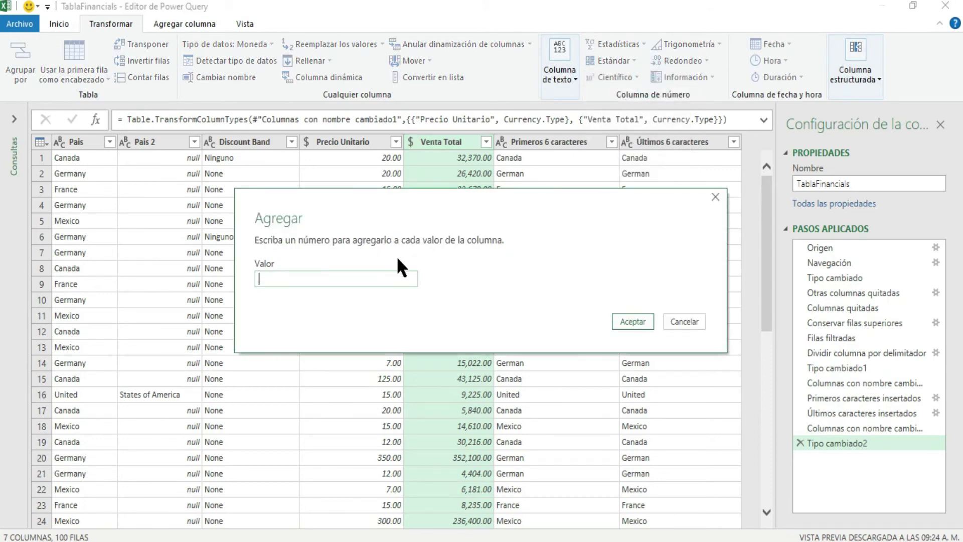
pyautogui.write('10')
pyautogui.click(627, 321)
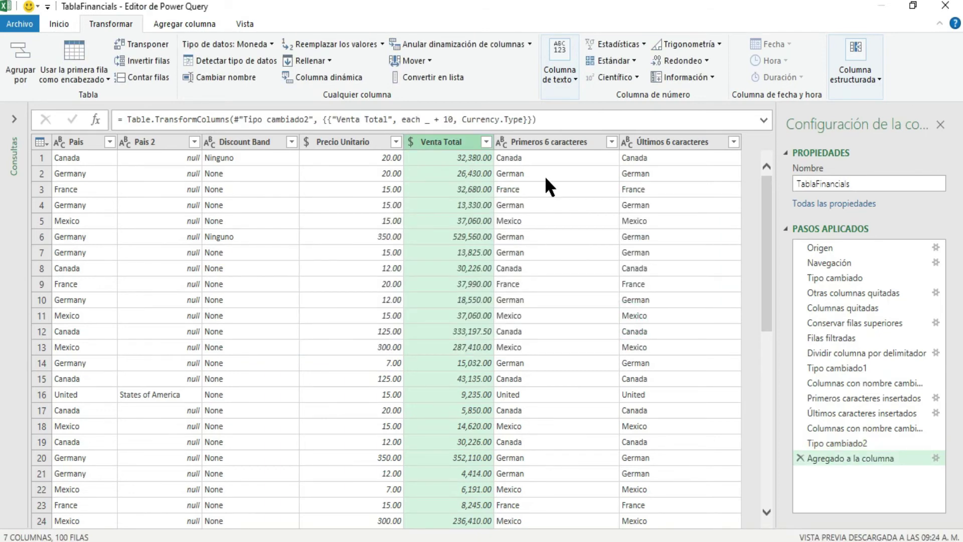
# Subtract 10 from every Venta Total value with Estándar > Restar, e.g. back to 32,370.00.
pyautogui.click(628, 60)
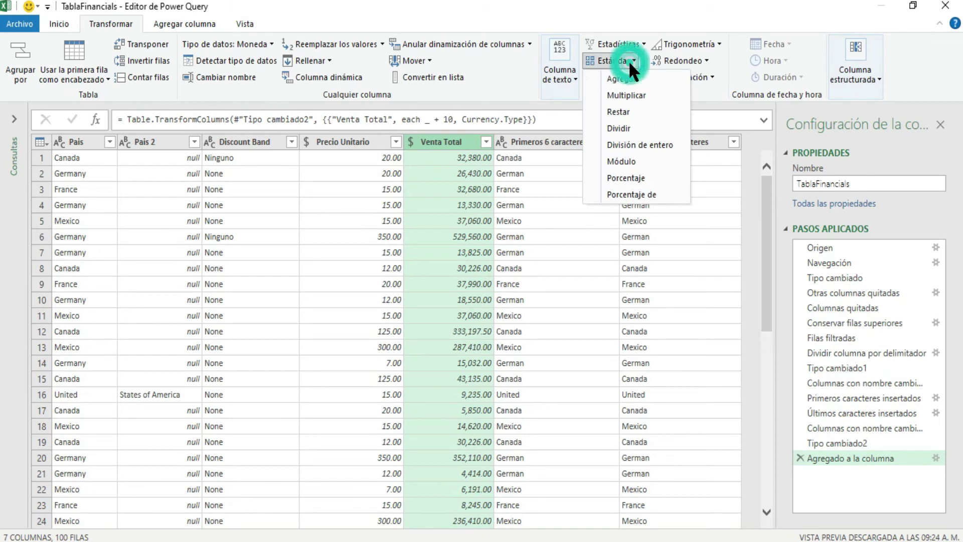
pyautogui.click(639, 111)
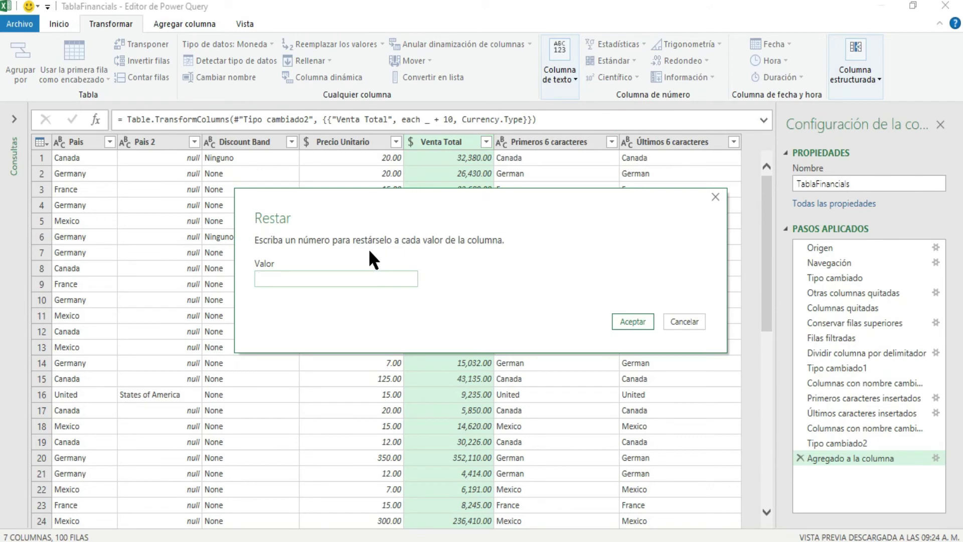
pyautogui.write('10')
pyautogui.click(640, 314)
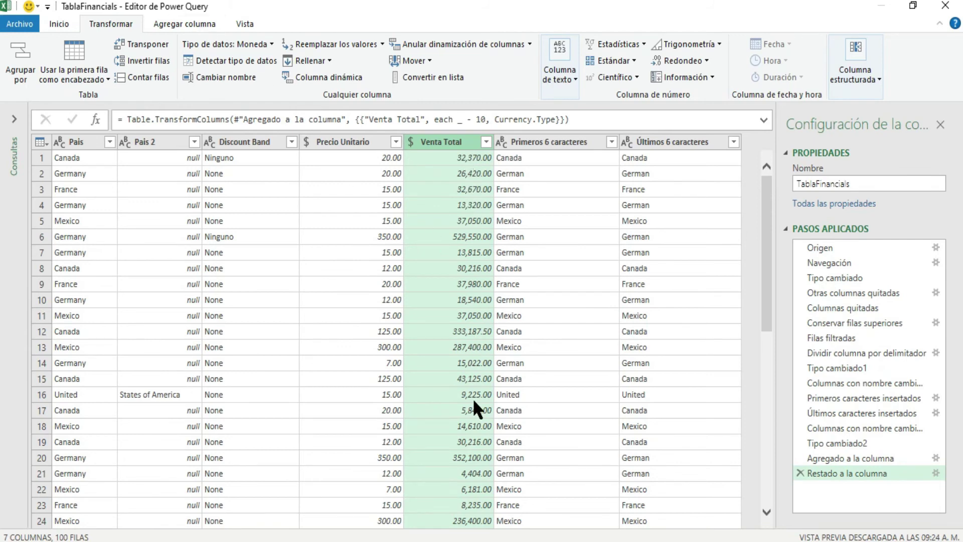
pyautogui.click(193, 25)
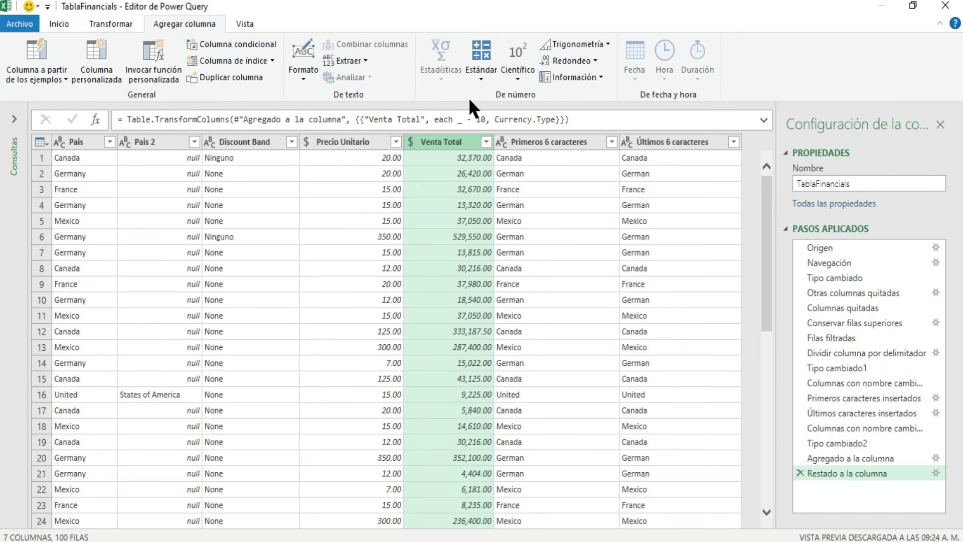
pyautogui.click(486, 80)
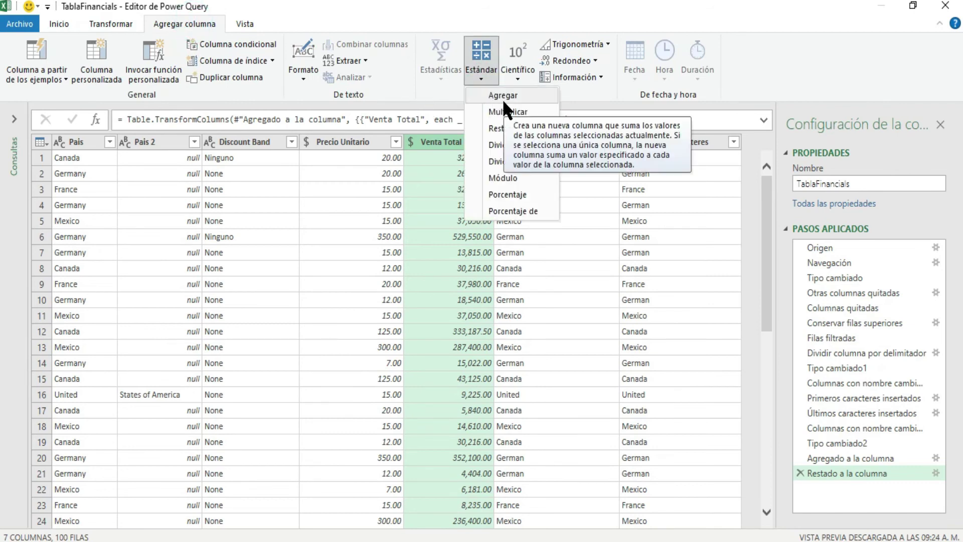
pyautogui.click(442, 169)
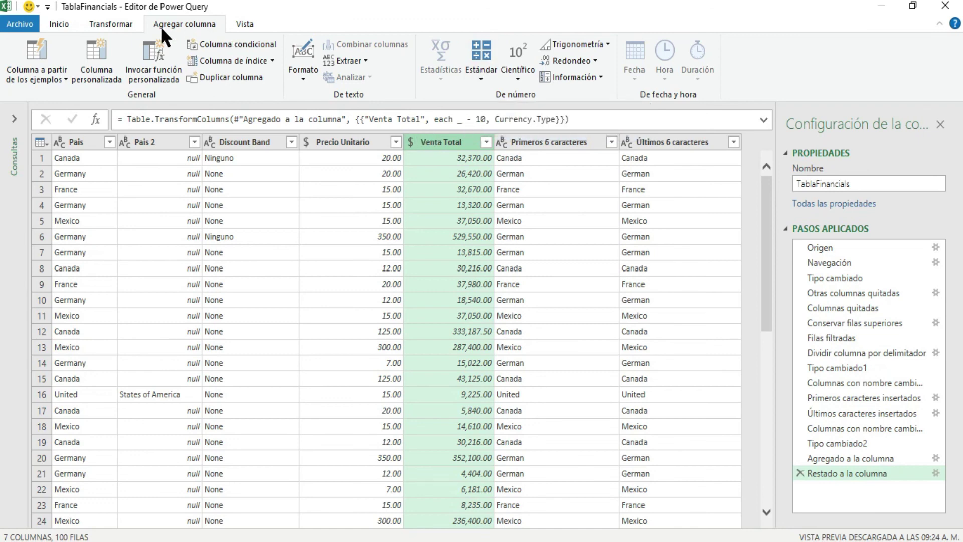
pyautogui.click(111, 25)
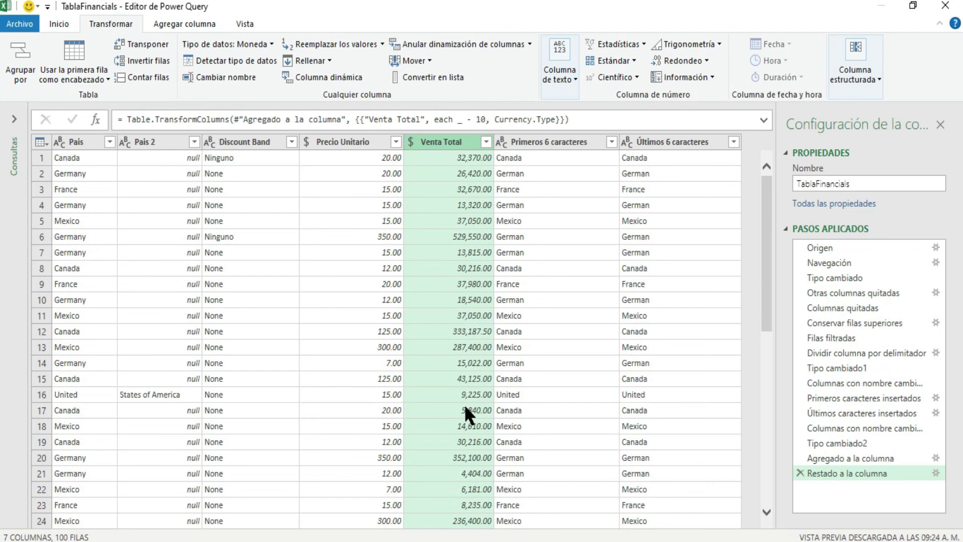
pyautogui.click(195, 25)
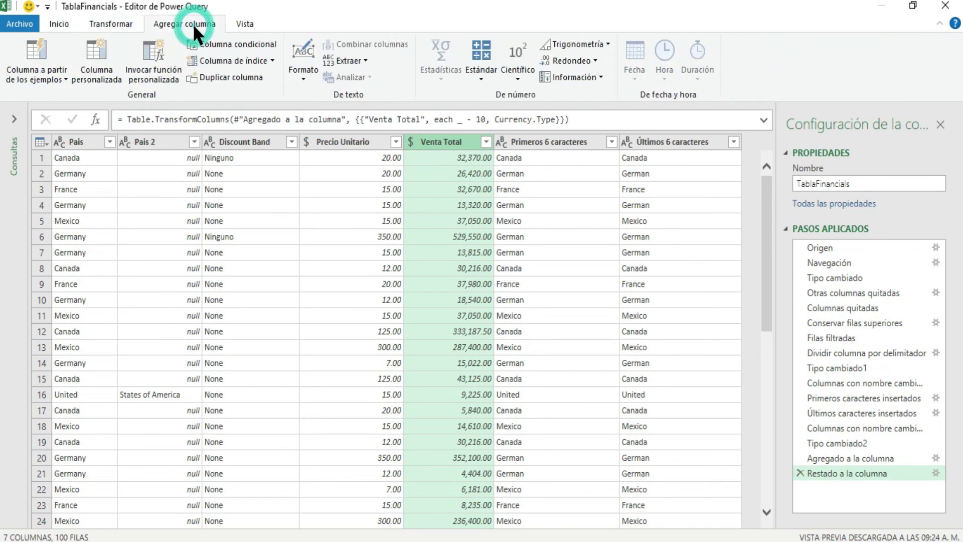
pyautogui.click(121, 22)
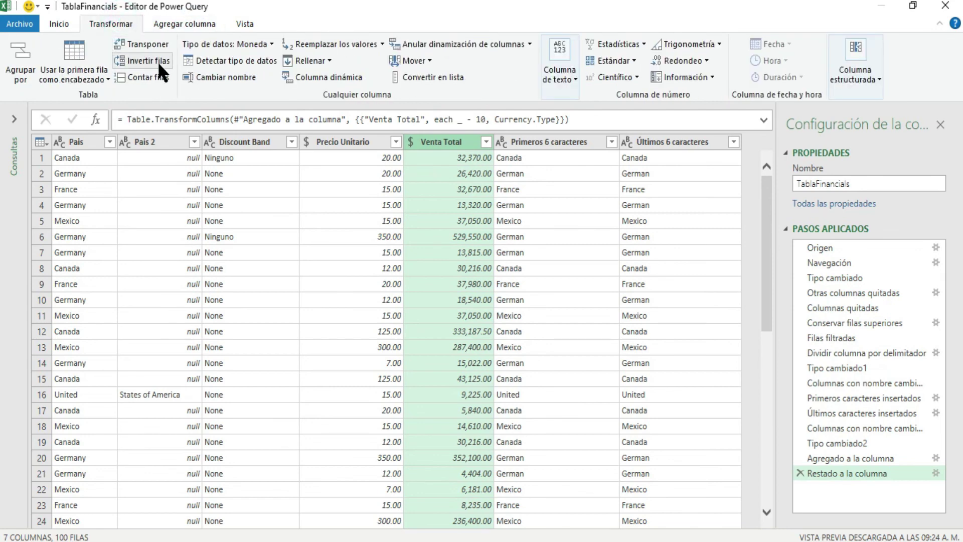